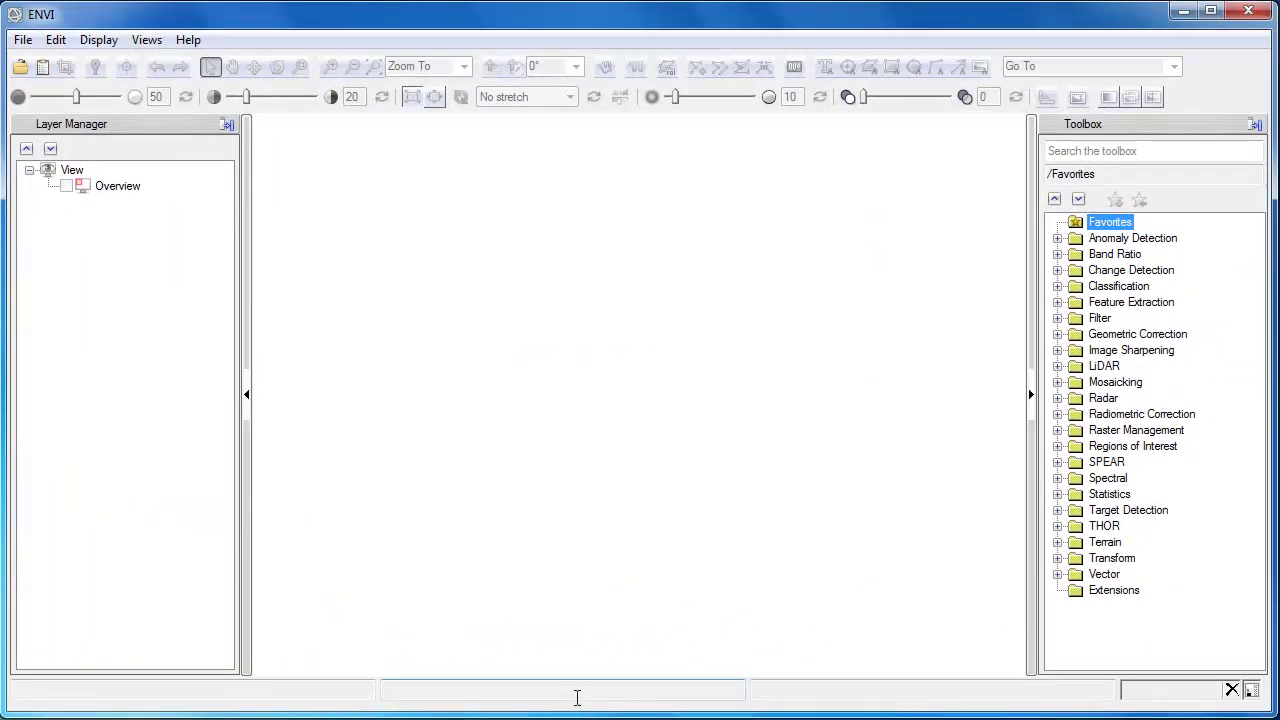
pyautogui.click(47, 67)
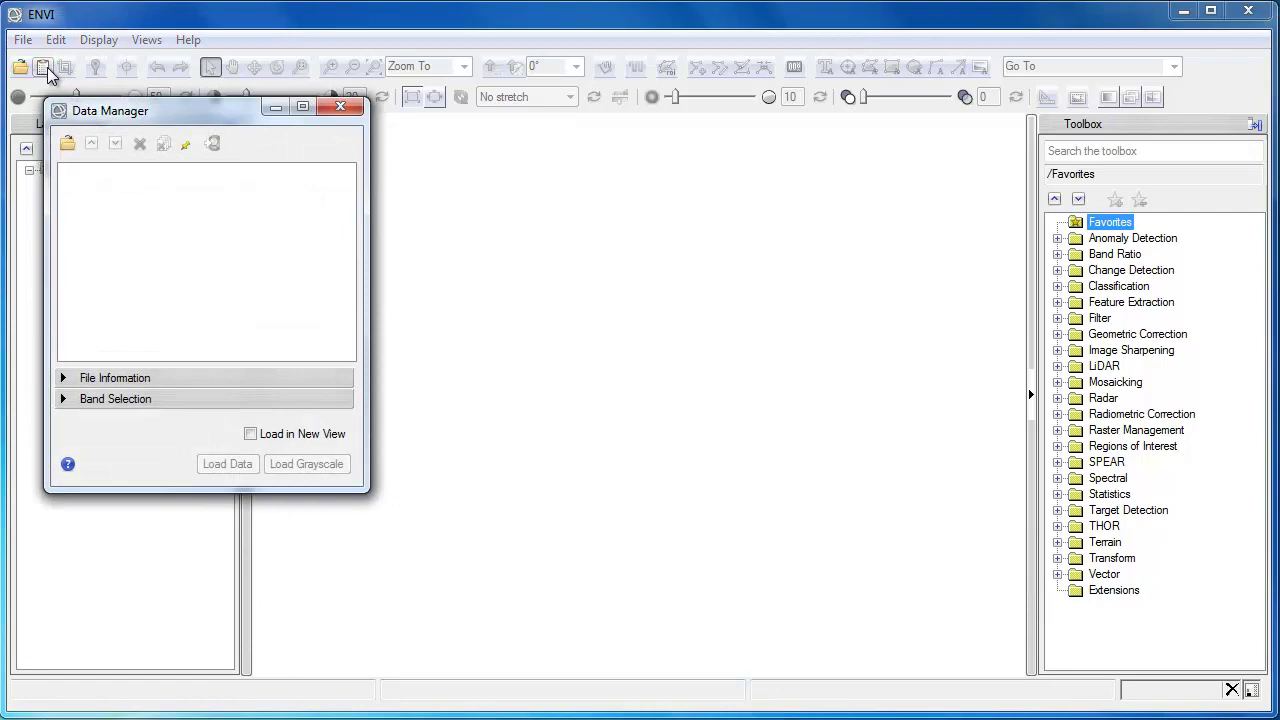
pyautogui.click(68, 145)
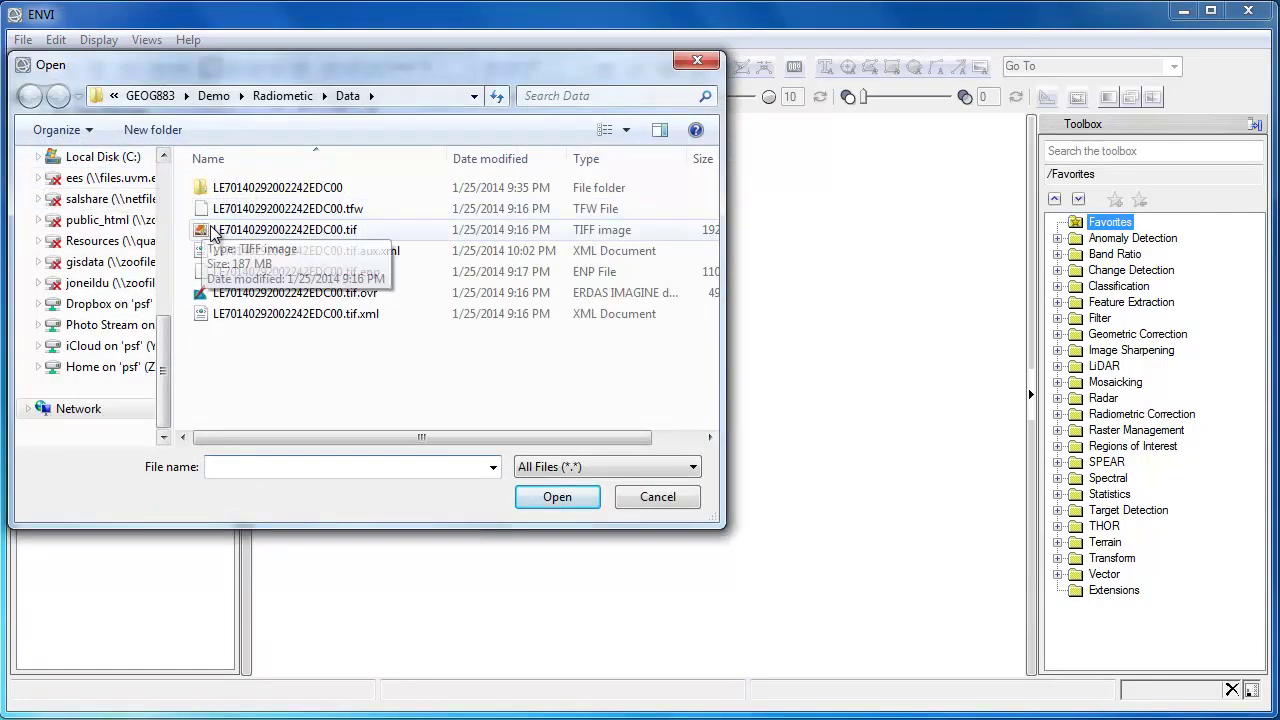
pyautogui.click(210, 230)
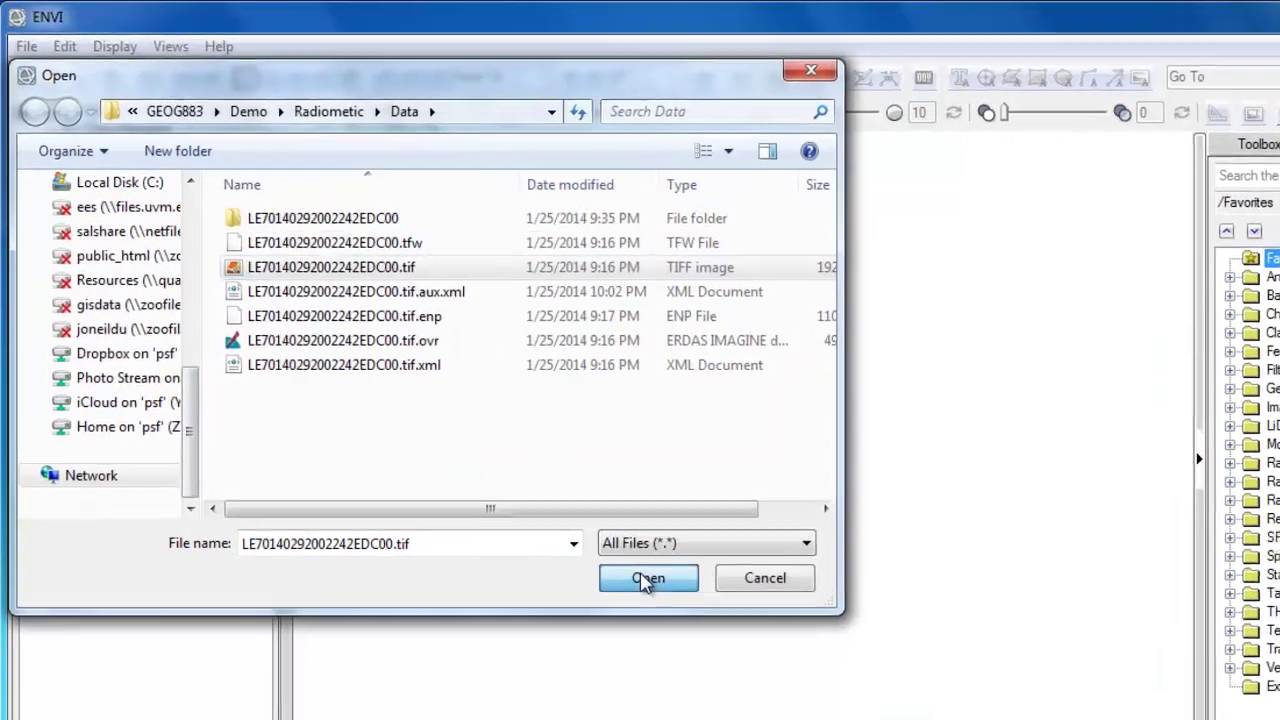
pyautogui.click(557, 497)
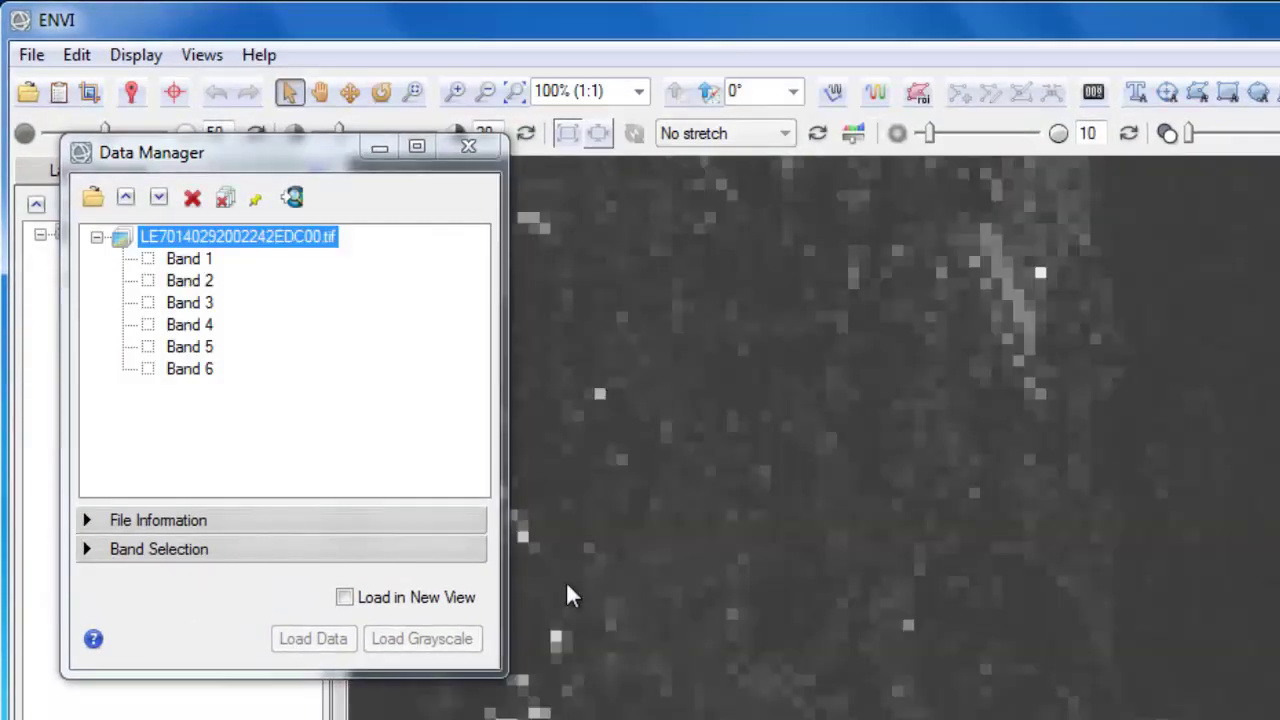
# Step: Load a colour-infrared composite with Band 4 as red, Band 3 as green, Band 2 as blue
pyautogui.click(192, 325)
pyautogui.click(196, 304)
pyautogui.click(195, 284)
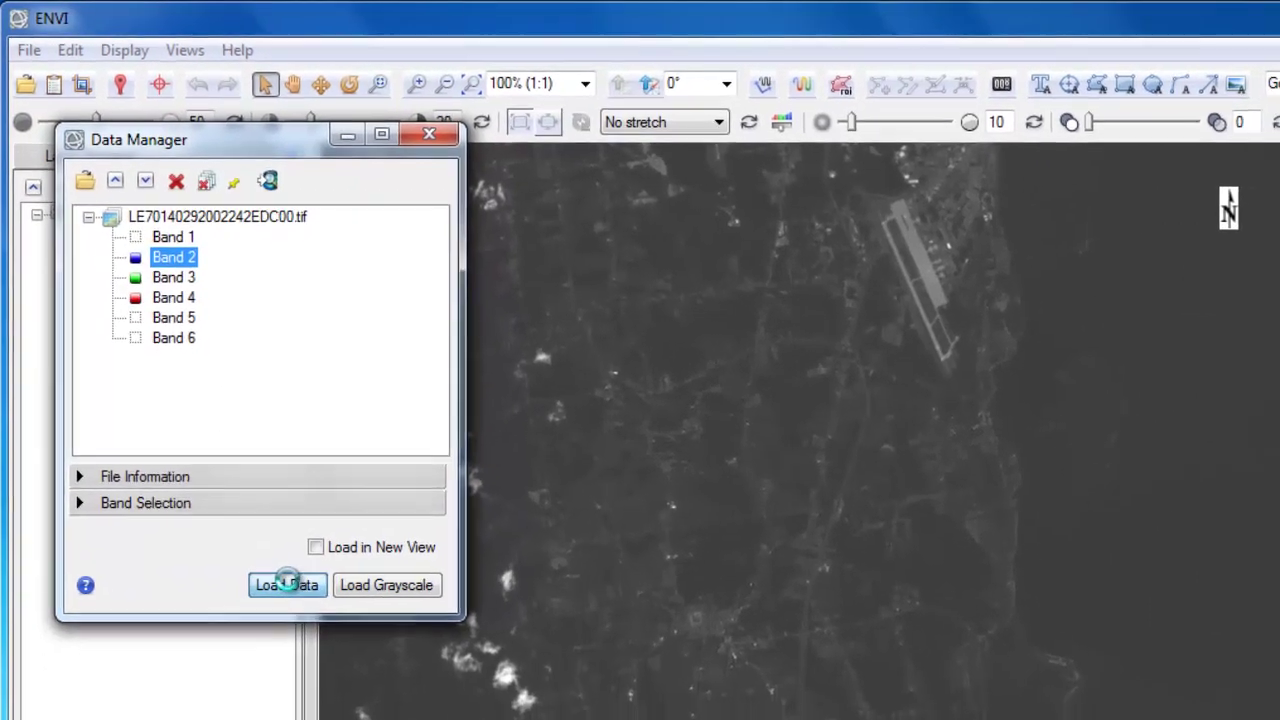
pyautogui.click(315, 640)
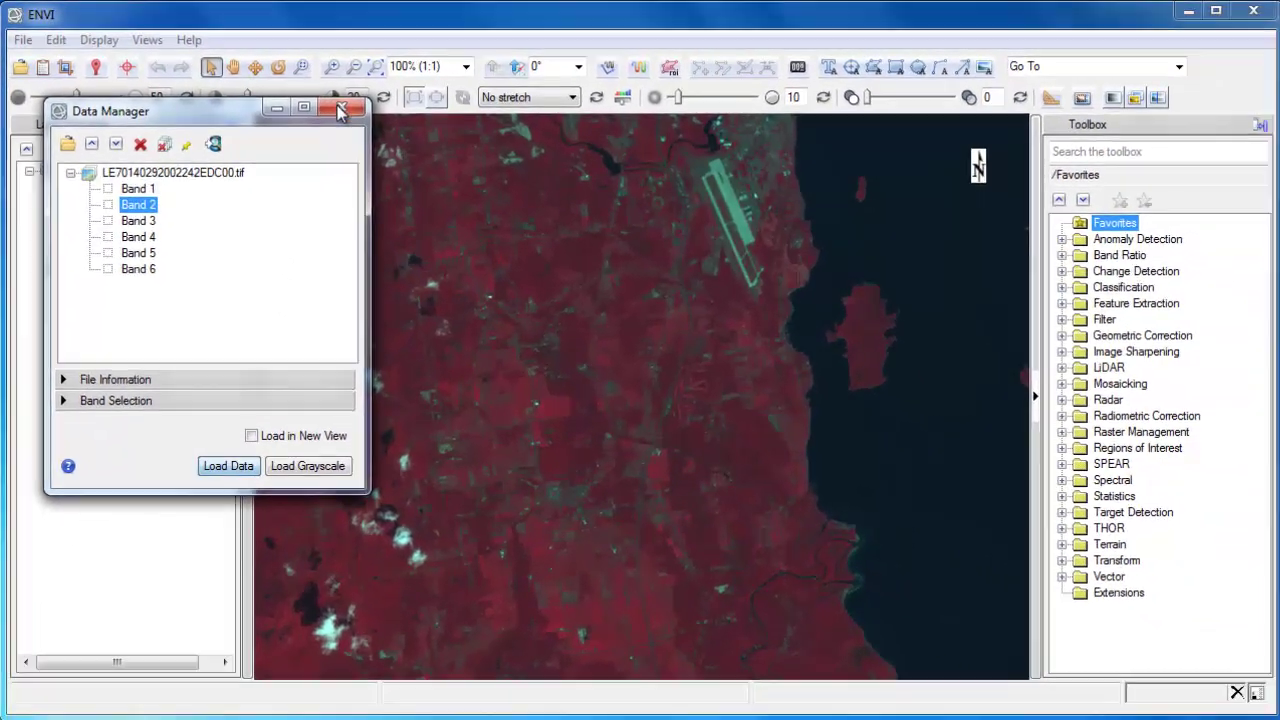
# Step: Zoom to full extent, then open Dark Subtraction for the Landsat image and cancel without running
pyautogui.click(340, 108)
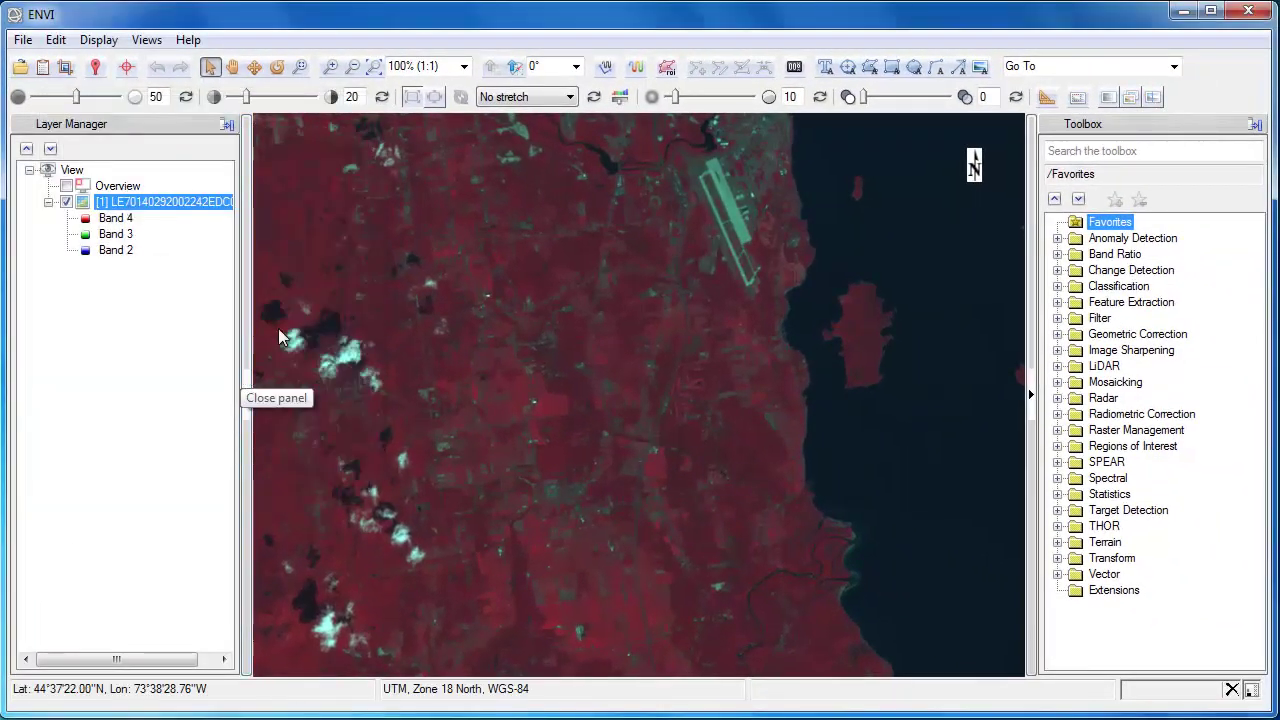
pyautogui.click(374, 68)
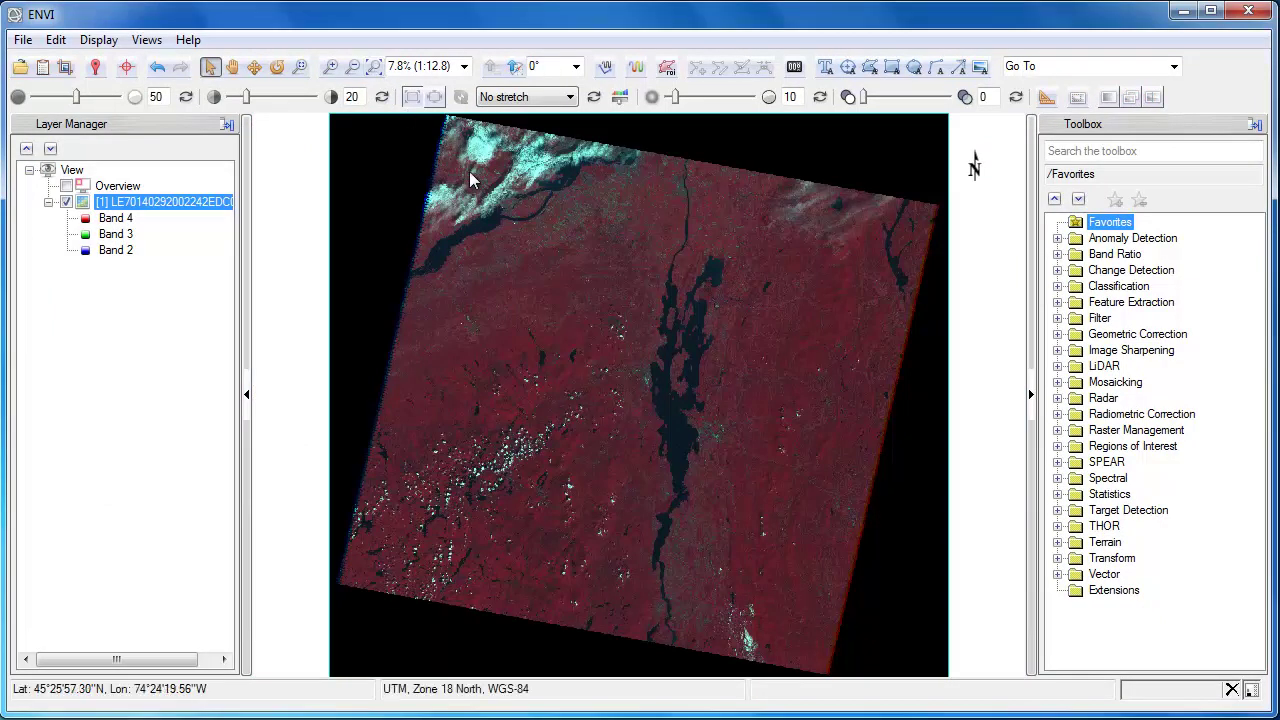
pyautogui.click(1057, 414)
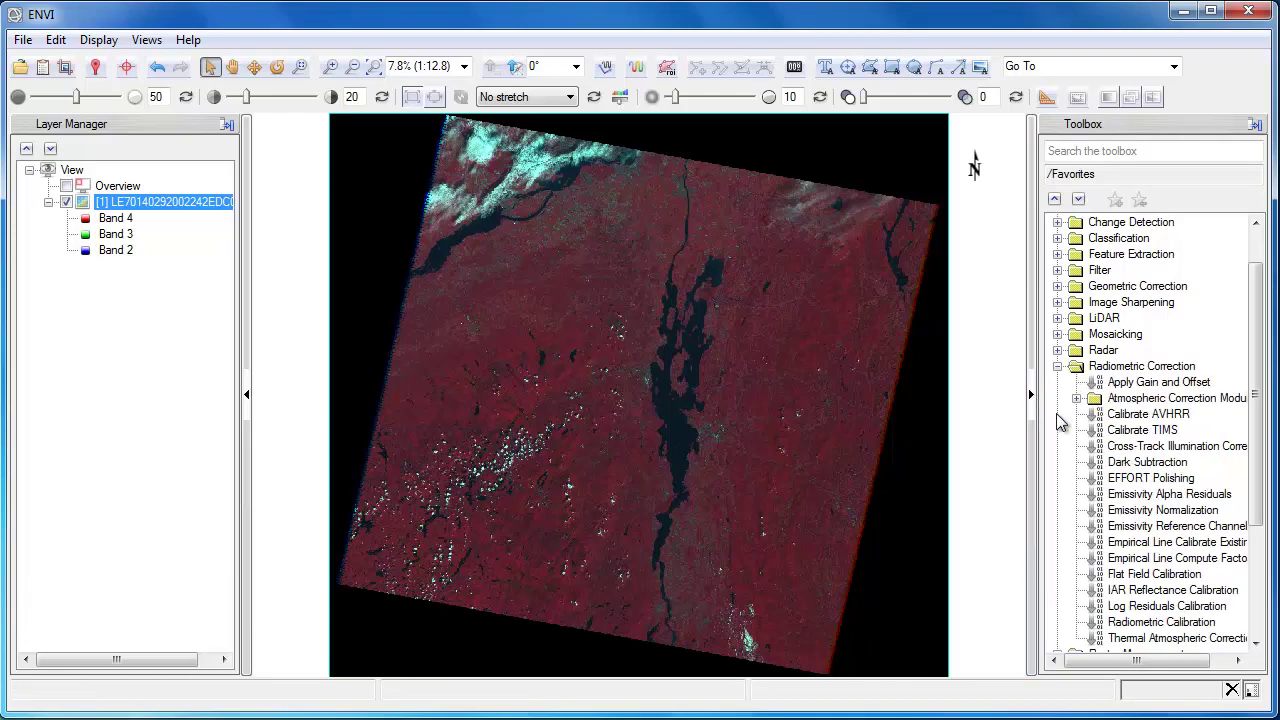
pyautogui.doubleClick(1125, 463)
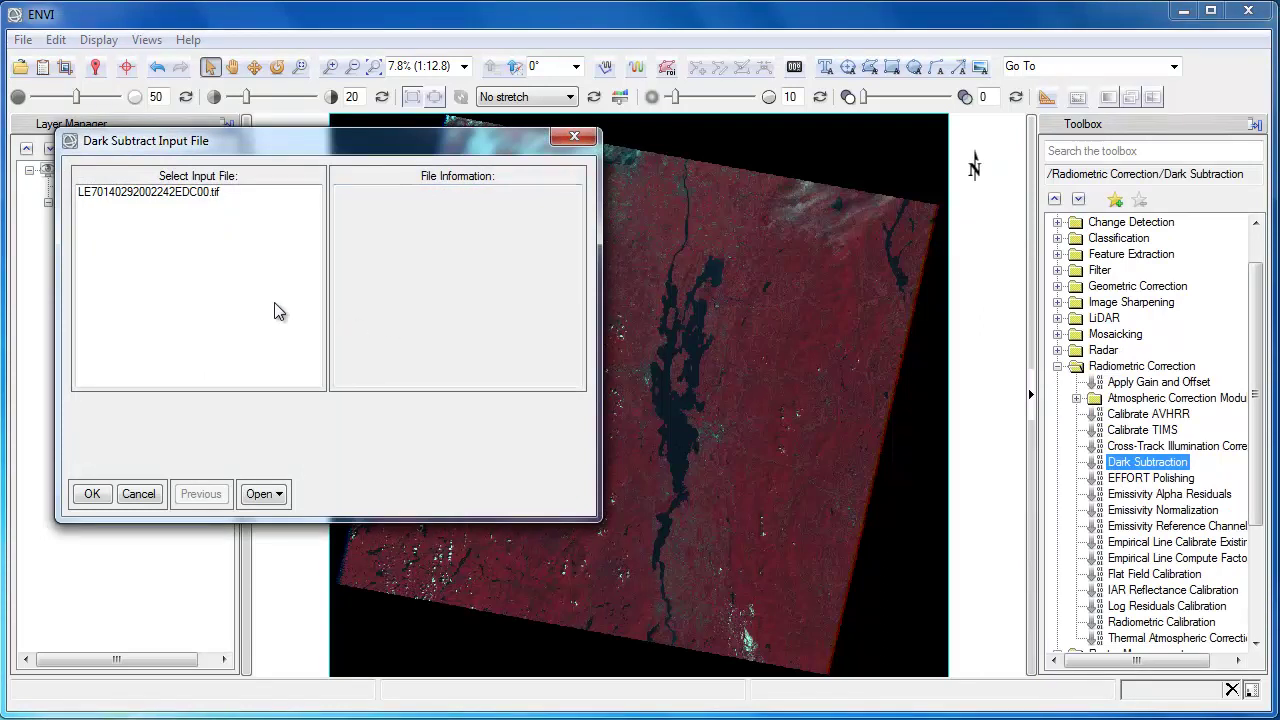
pyautogui.click(193, 197)
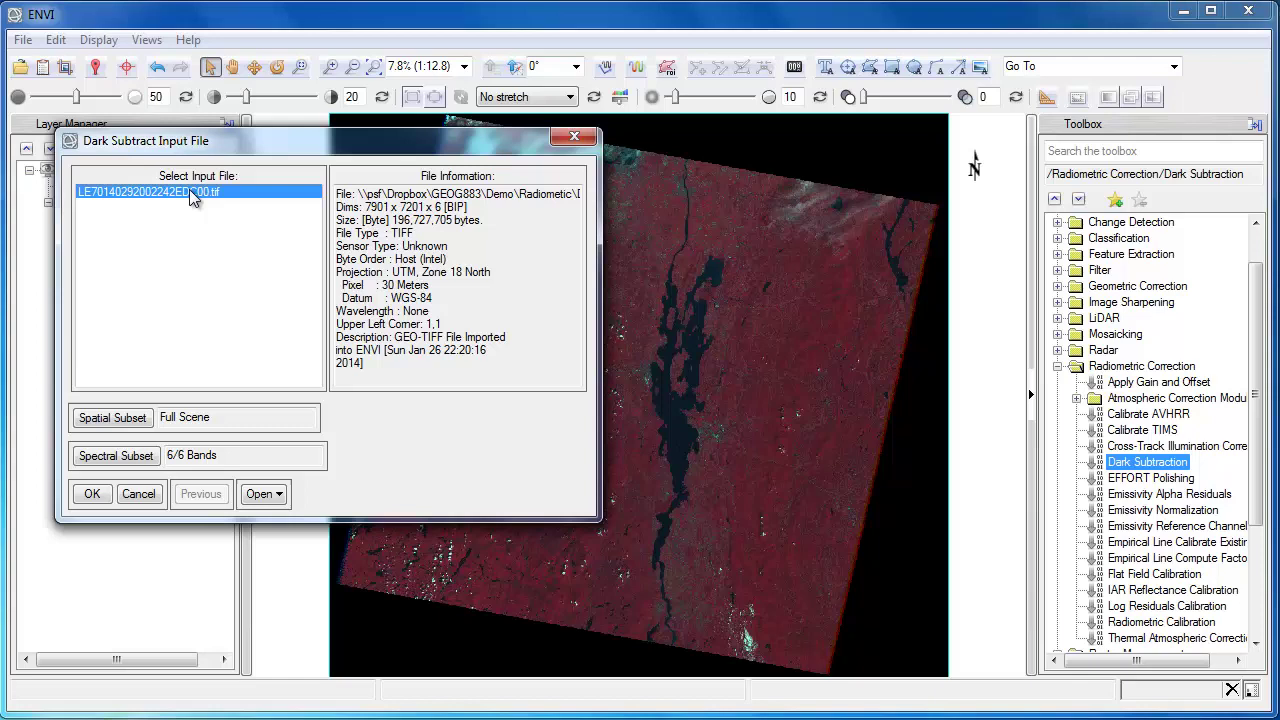
pyautogui.click(92, 494)
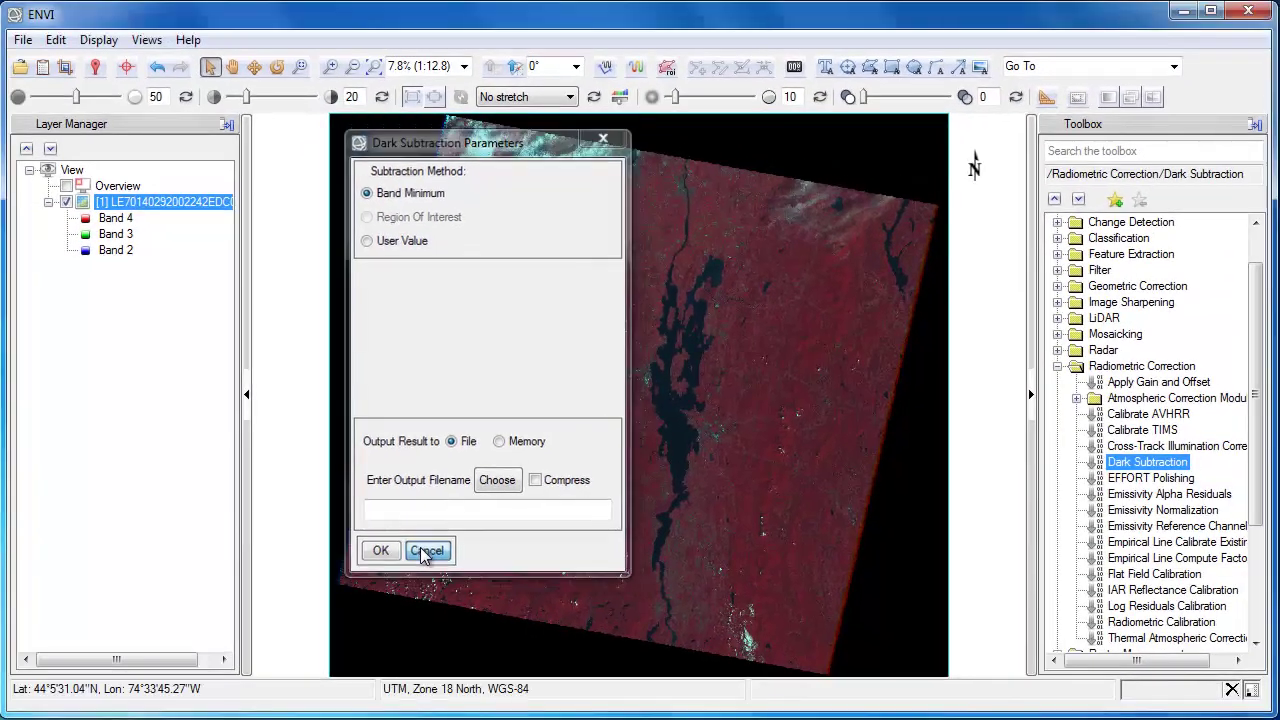
pyautogui.click(416, 671)
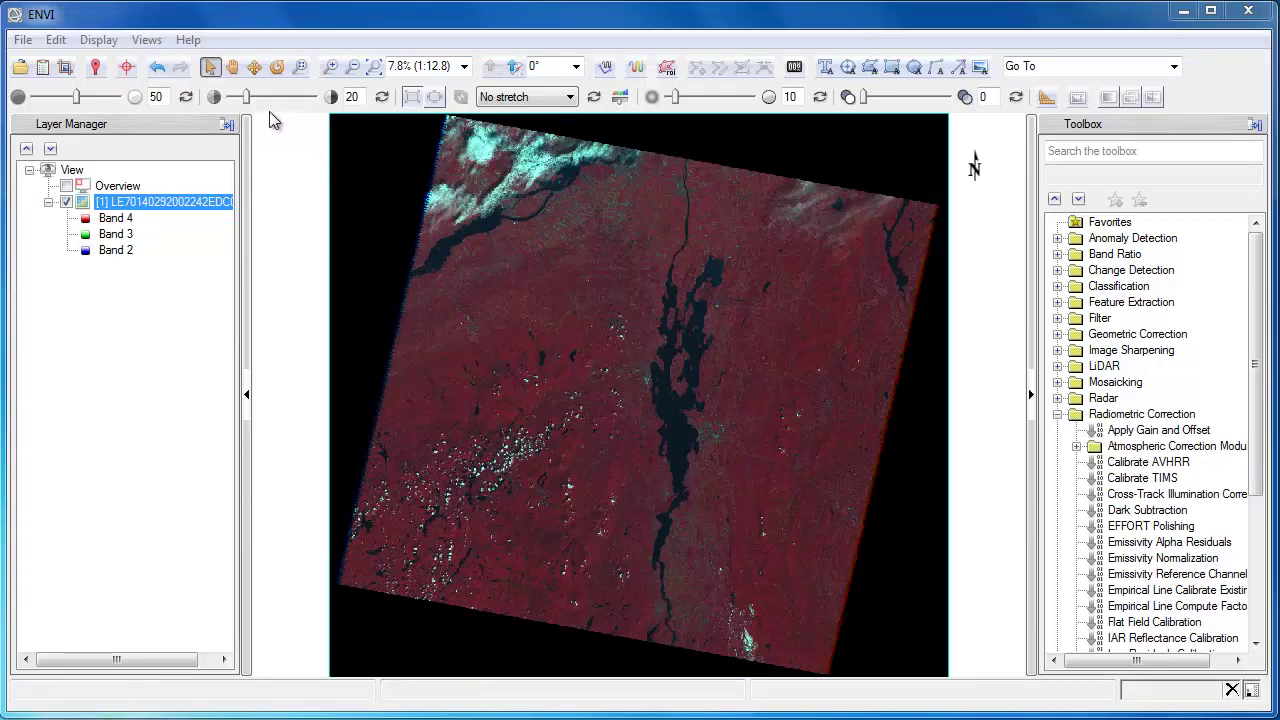
# Step: Zoom into the large lake to about 6200% with the Pan tool active
pyautogui.click(232, 66)
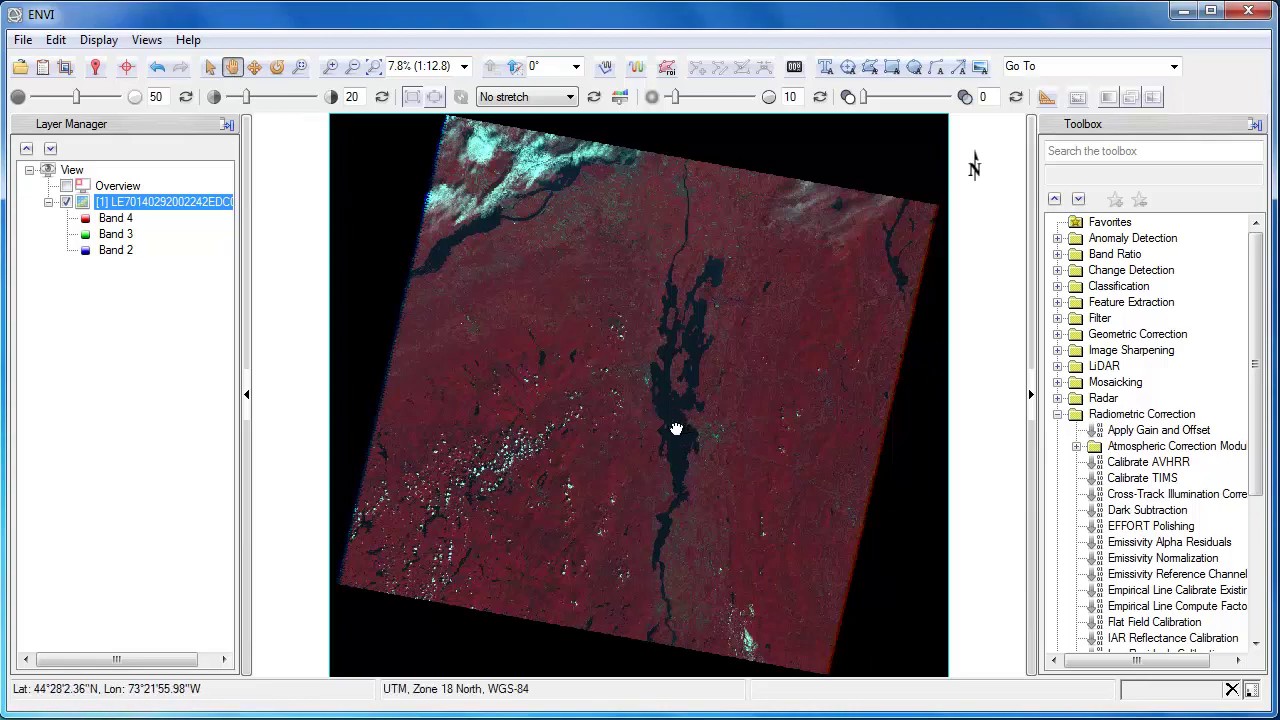
pyautogui.scroll(5, 677, 427)
pyautogui.scroll(10, 687, 426)
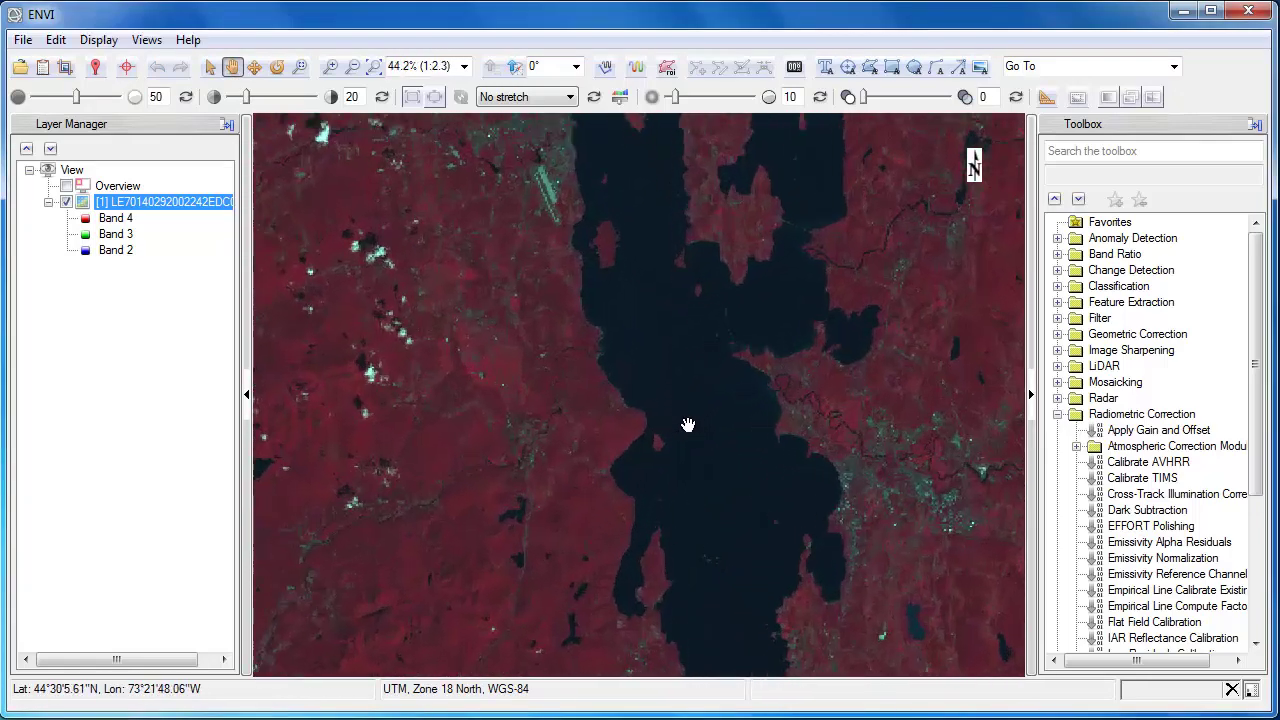
pyautogui.scroll(12, 689, 424)
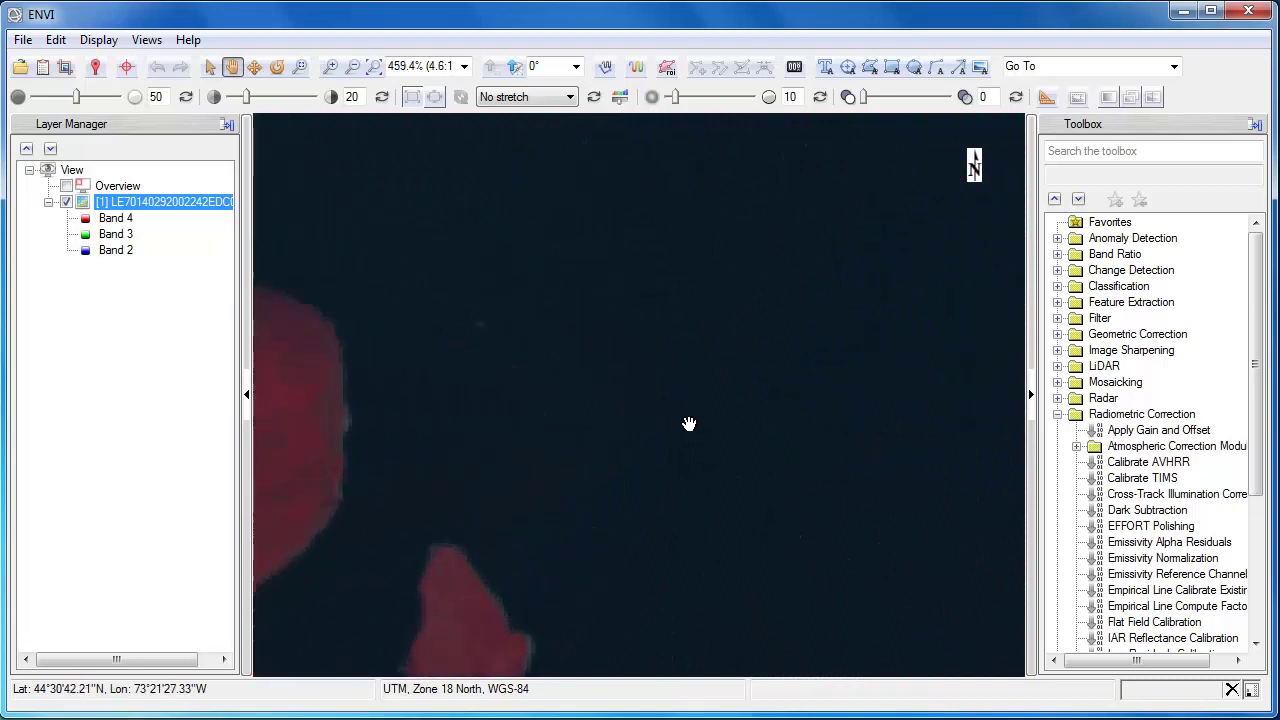
pyautogui.scroll(2, 689, 424)
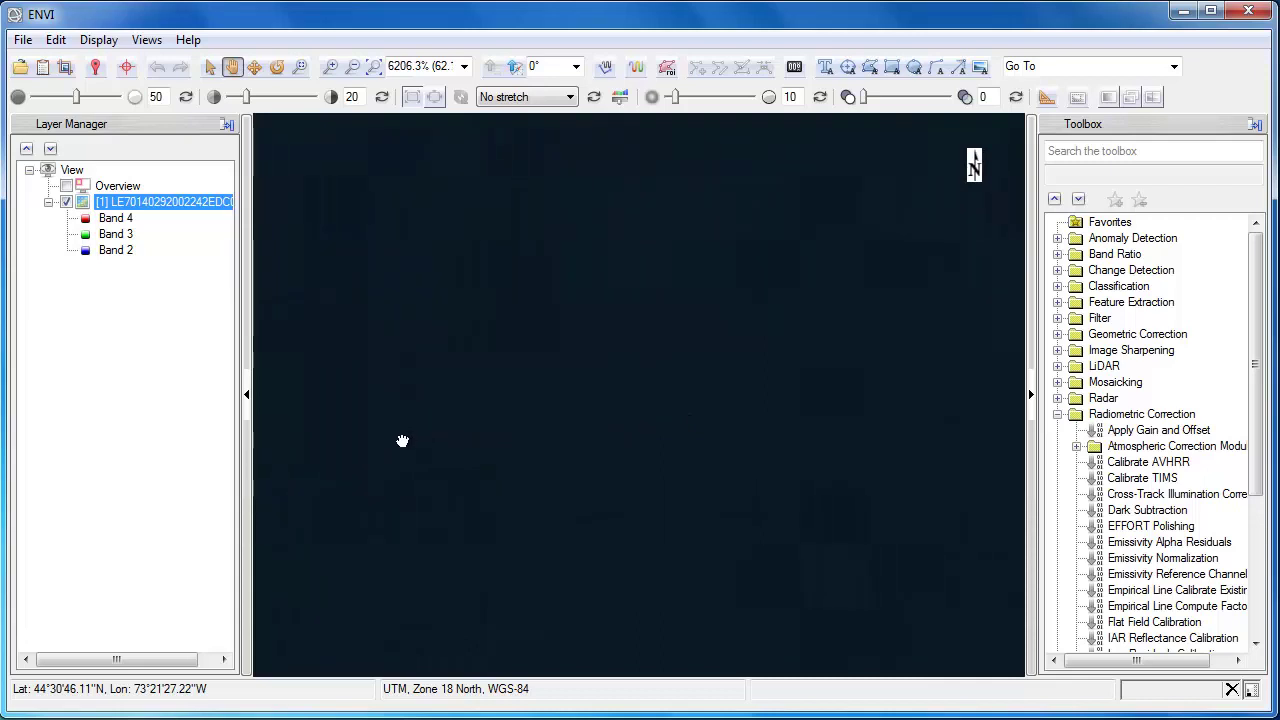
# Step: Create ROI #1 as a single Point on a dark lake pixel and accept it
pyautogui.rightClick(150, 205)
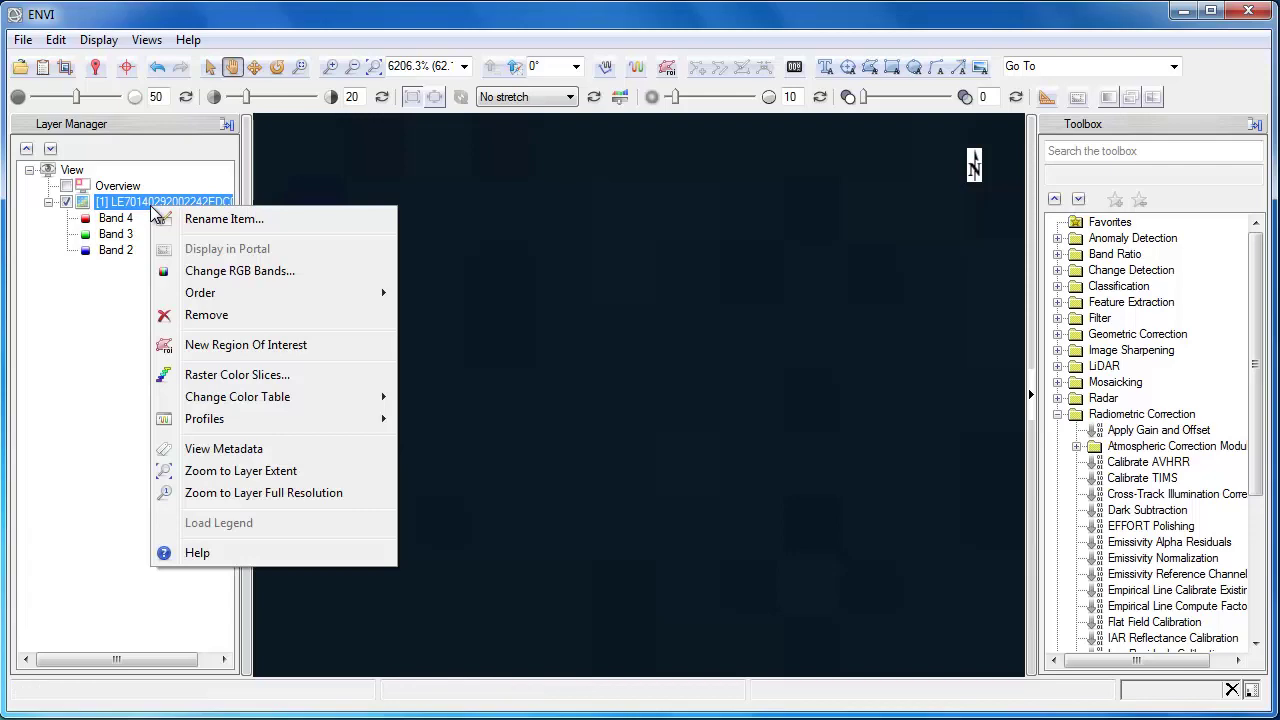
pyautogui.click(200, 344)
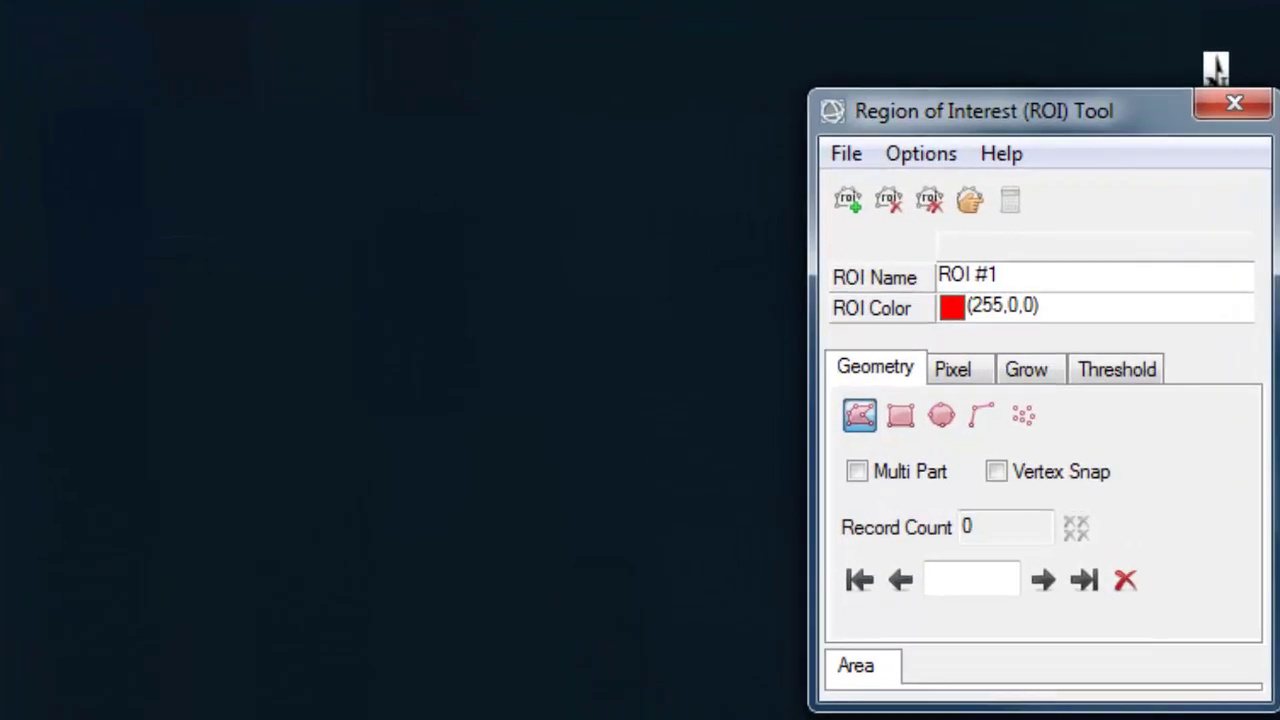
pyautogui.click(80, 429)
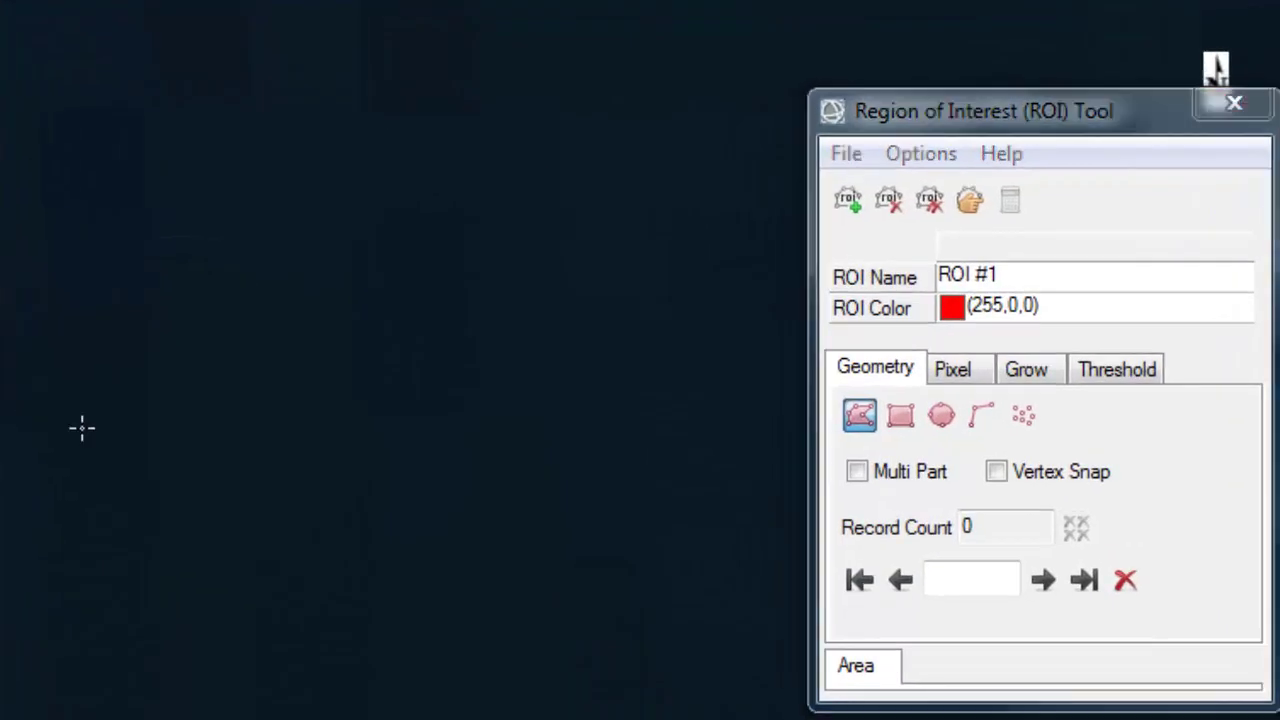
pyautogui.click(1024, 417)
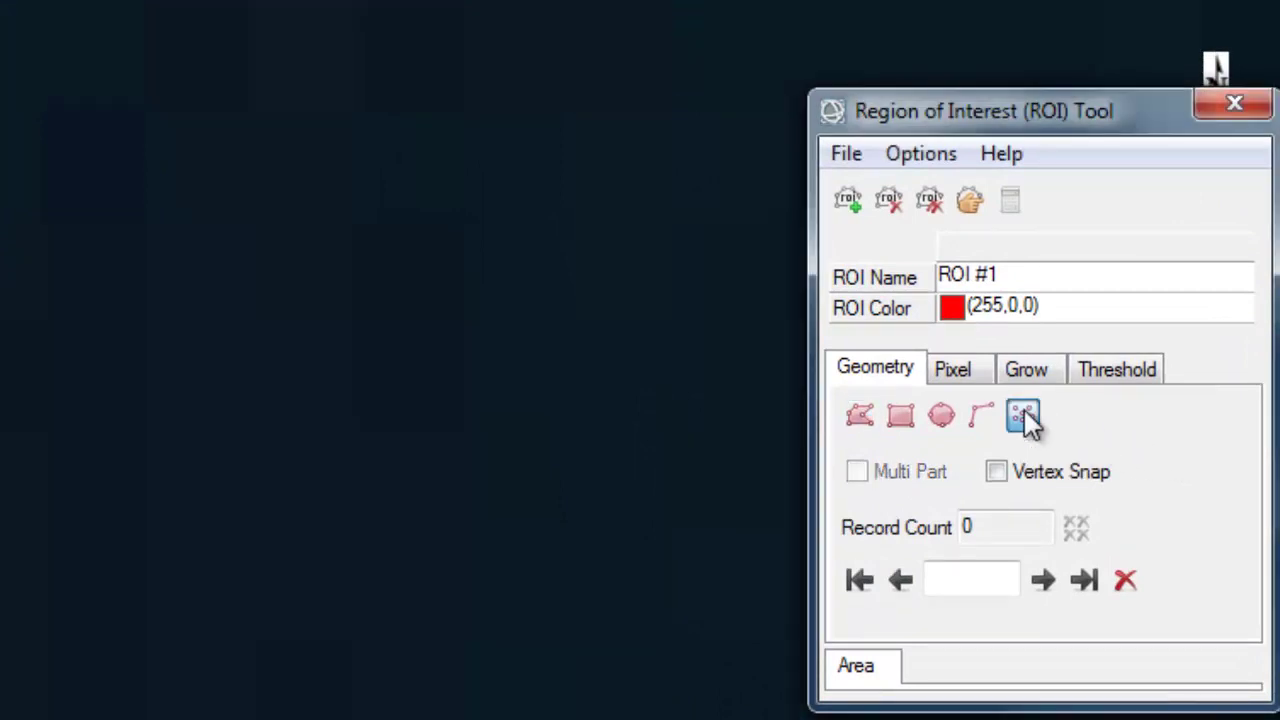
pyautogui.click(408, 375)
pyautogui.rightClick(408, 375)
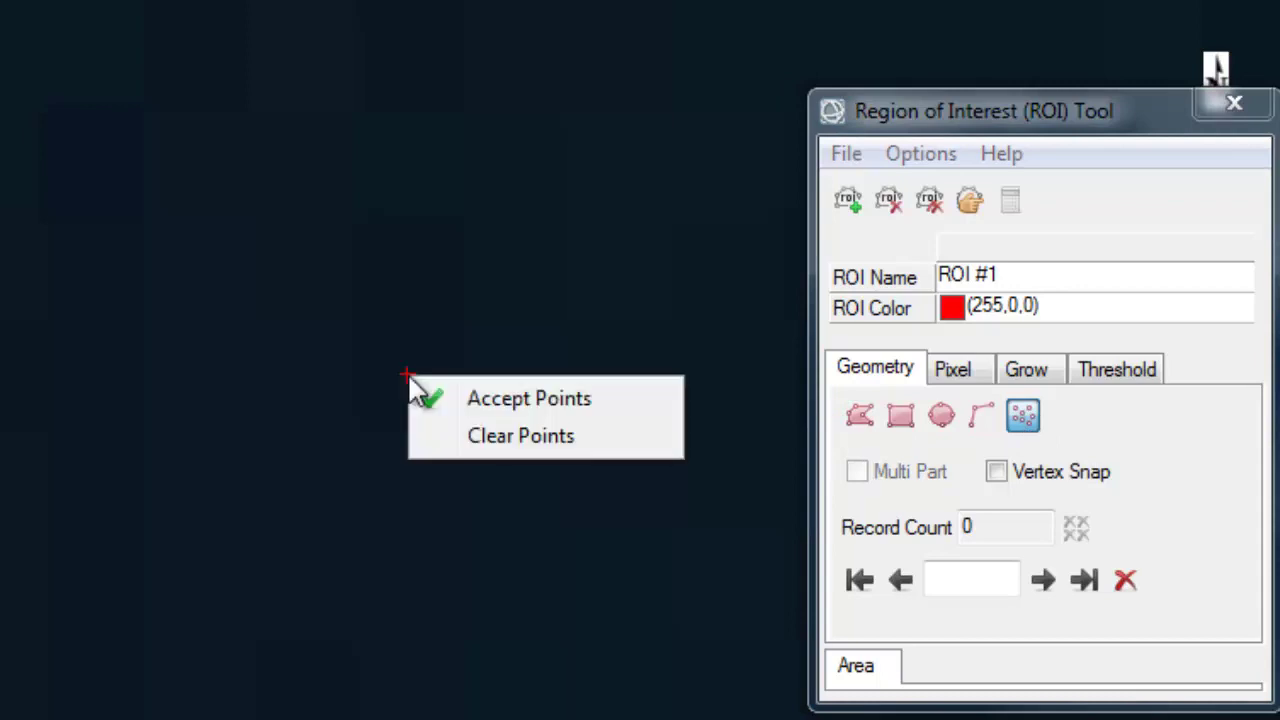
pyautogui.click(470, 400)
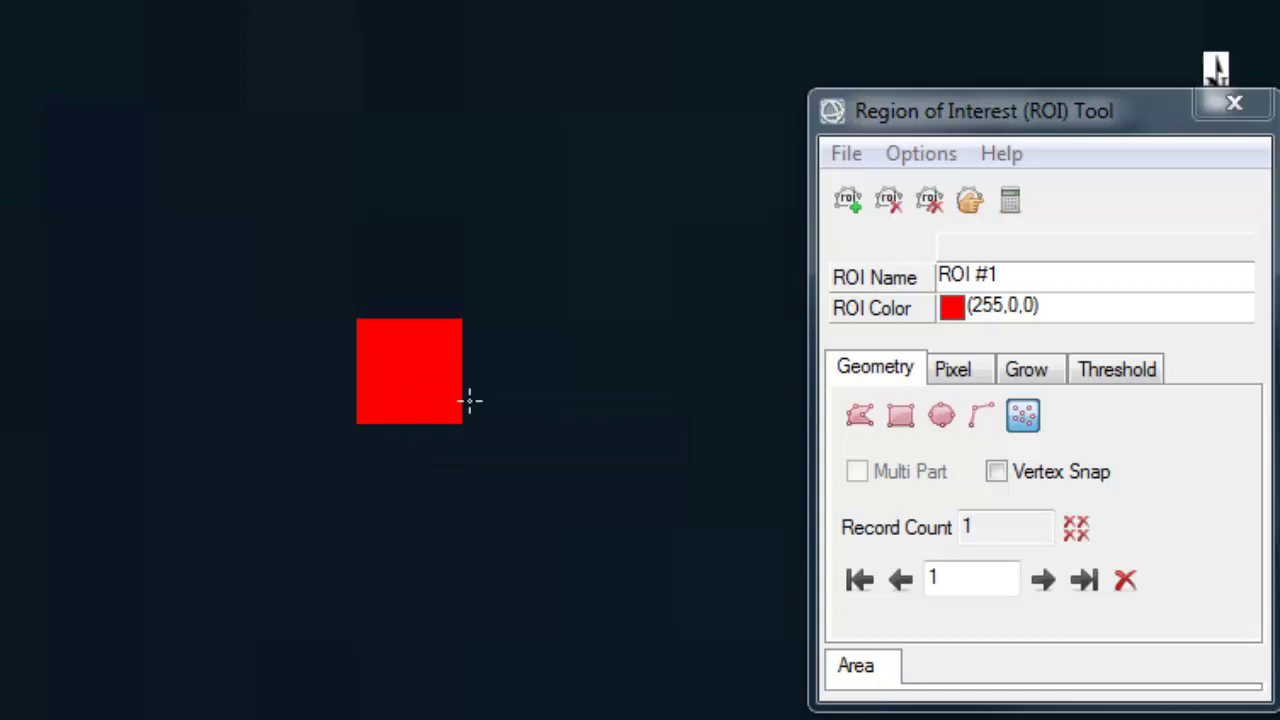
pyautogui.click(1236, 108)
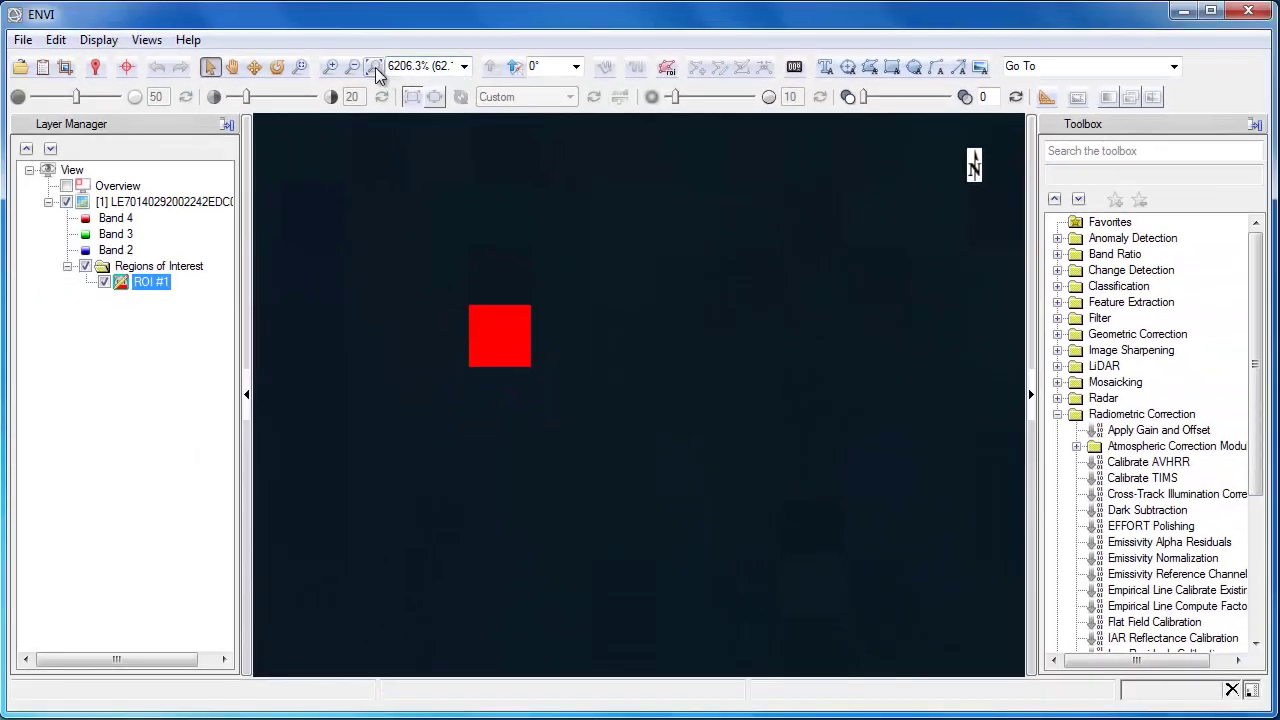
pyautogui.click(376, 72)
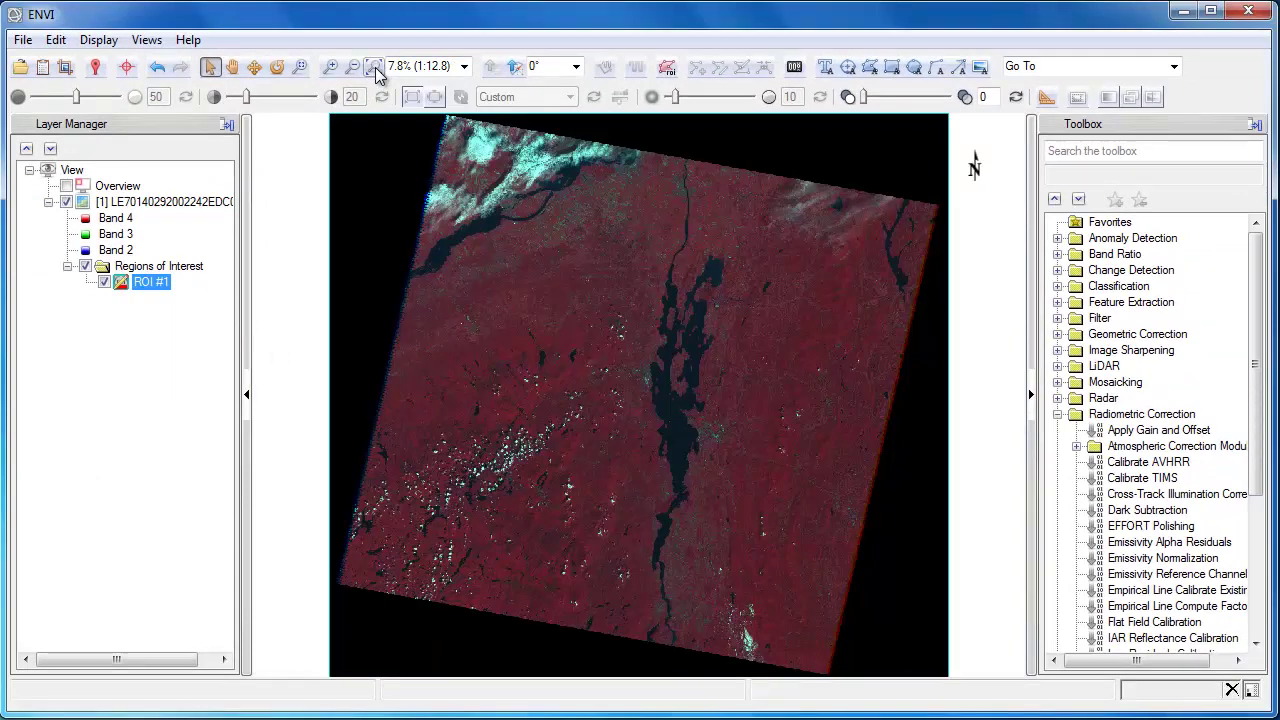
pyautogui.doubleClick(1125, 512)
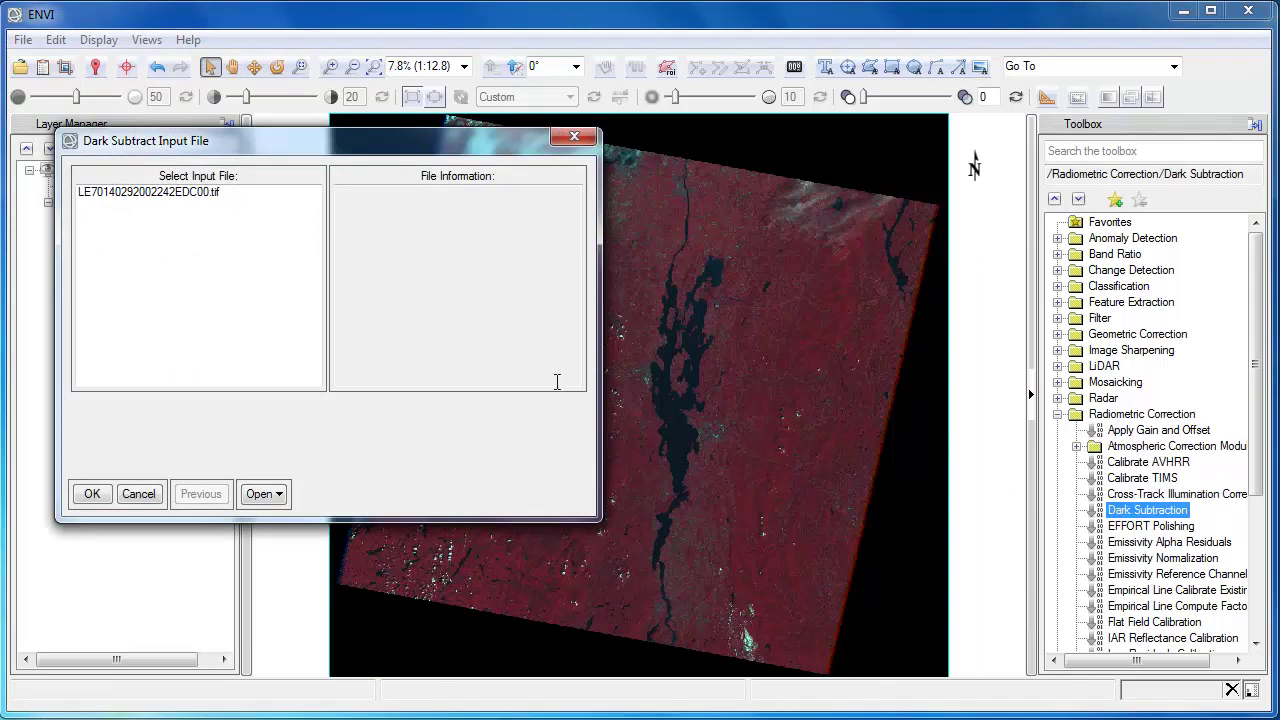
pyautogui.click(183, 196)
pyautogui.click(92, 494)
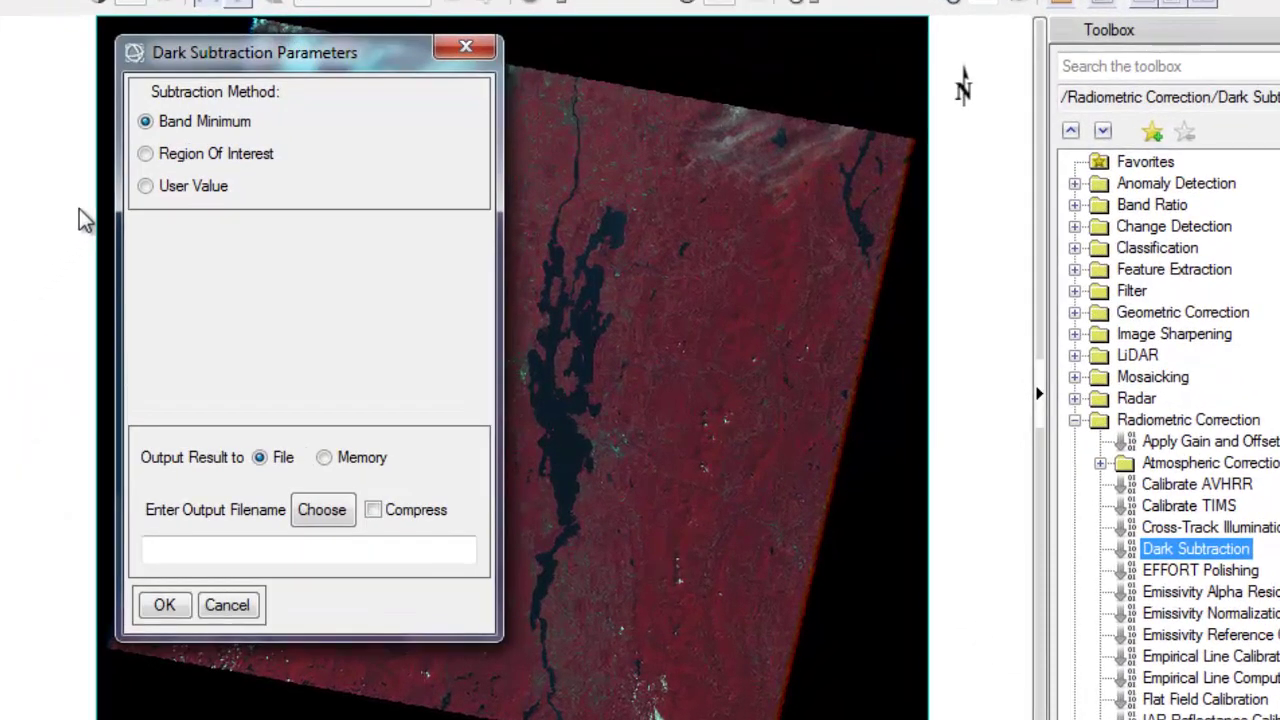
pyautogui.click(150, 154)
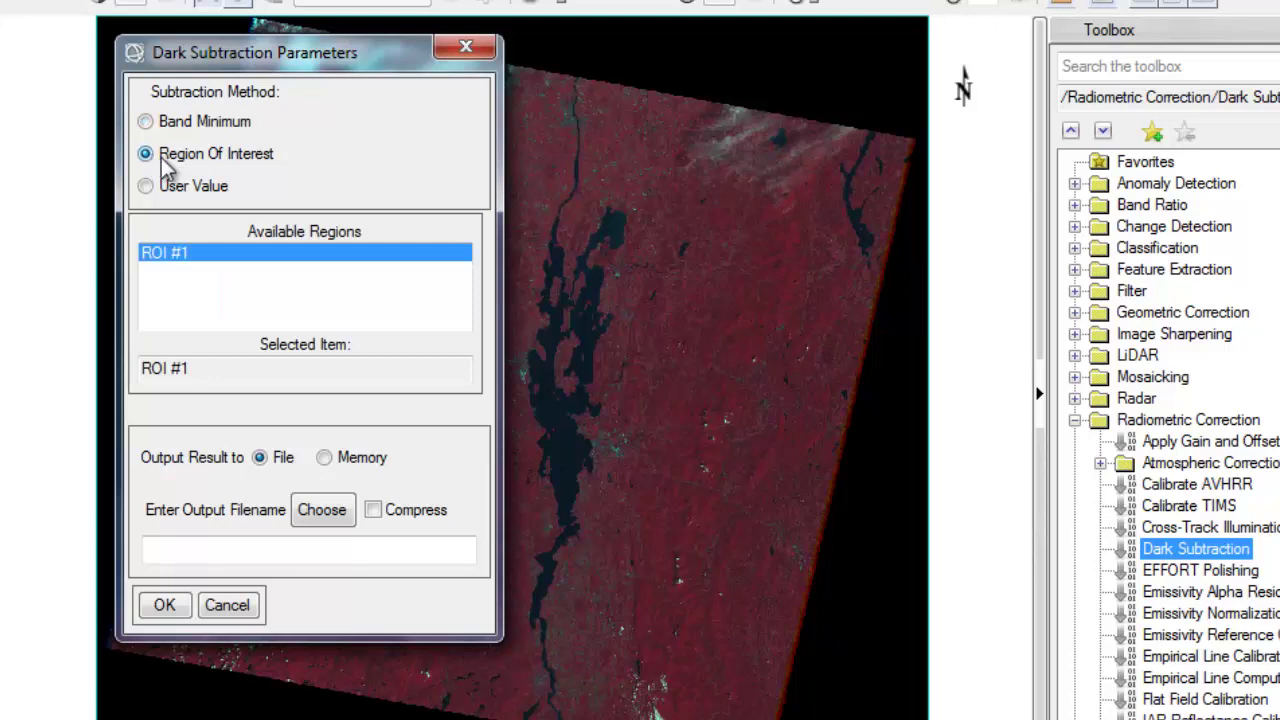
pyautogui.click(272, 249)
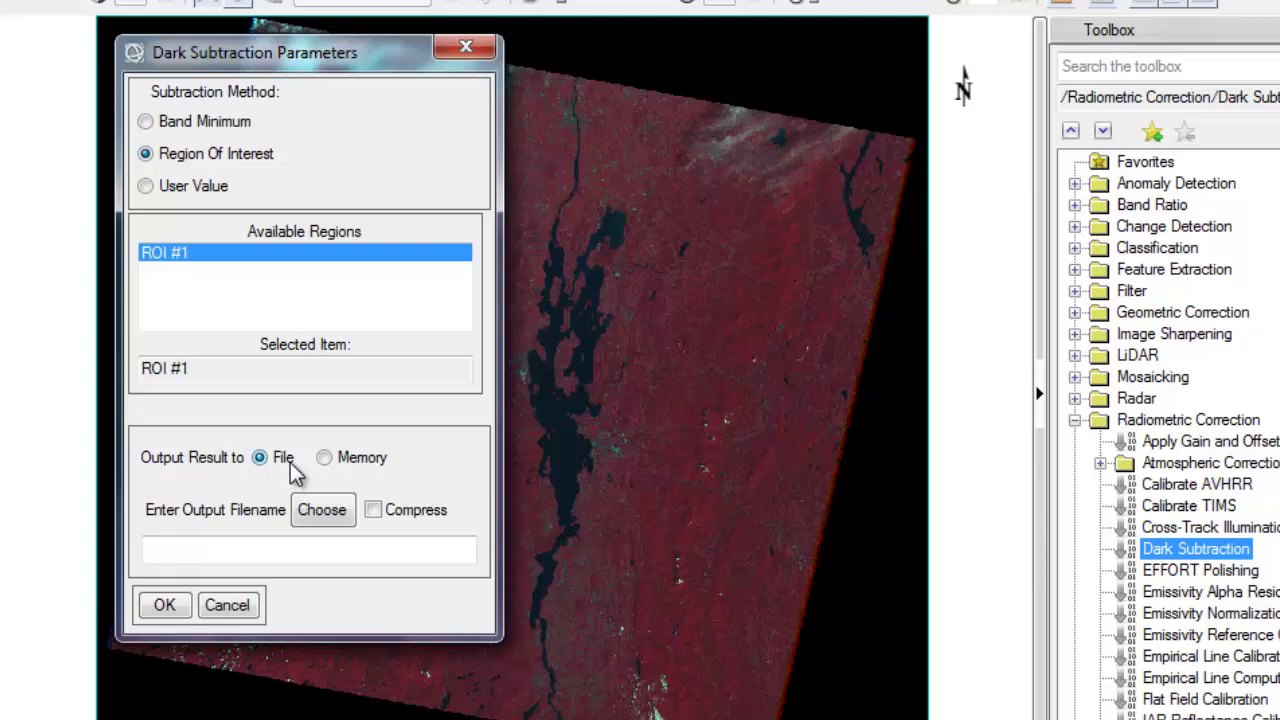
pyautogui.click(329, 519)
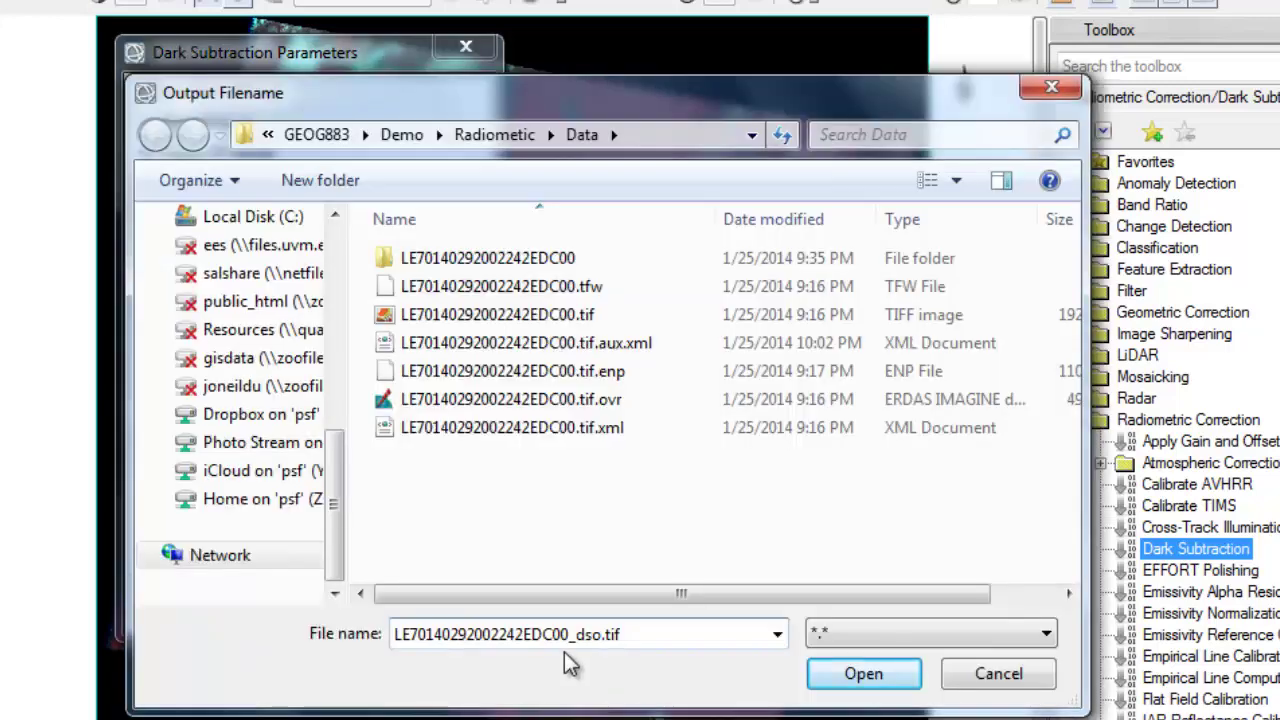
pyautogui.click(860, 676)
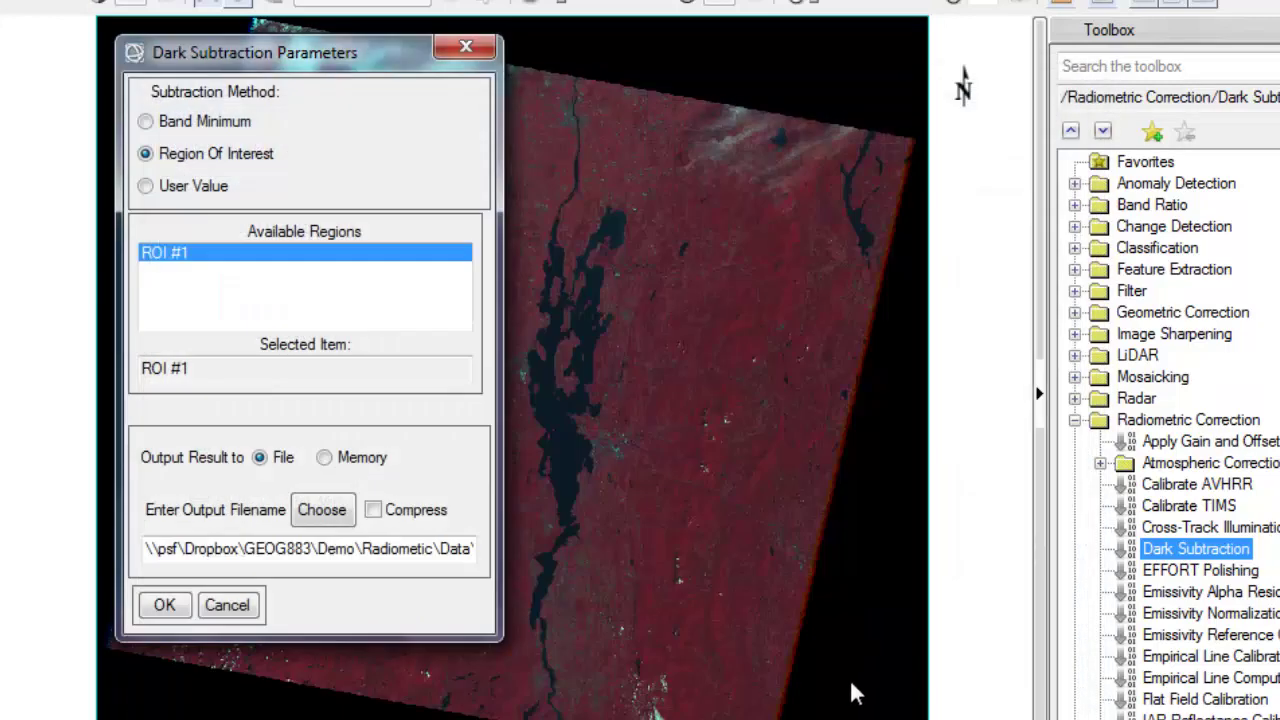
pyautogui.click(166, 605)
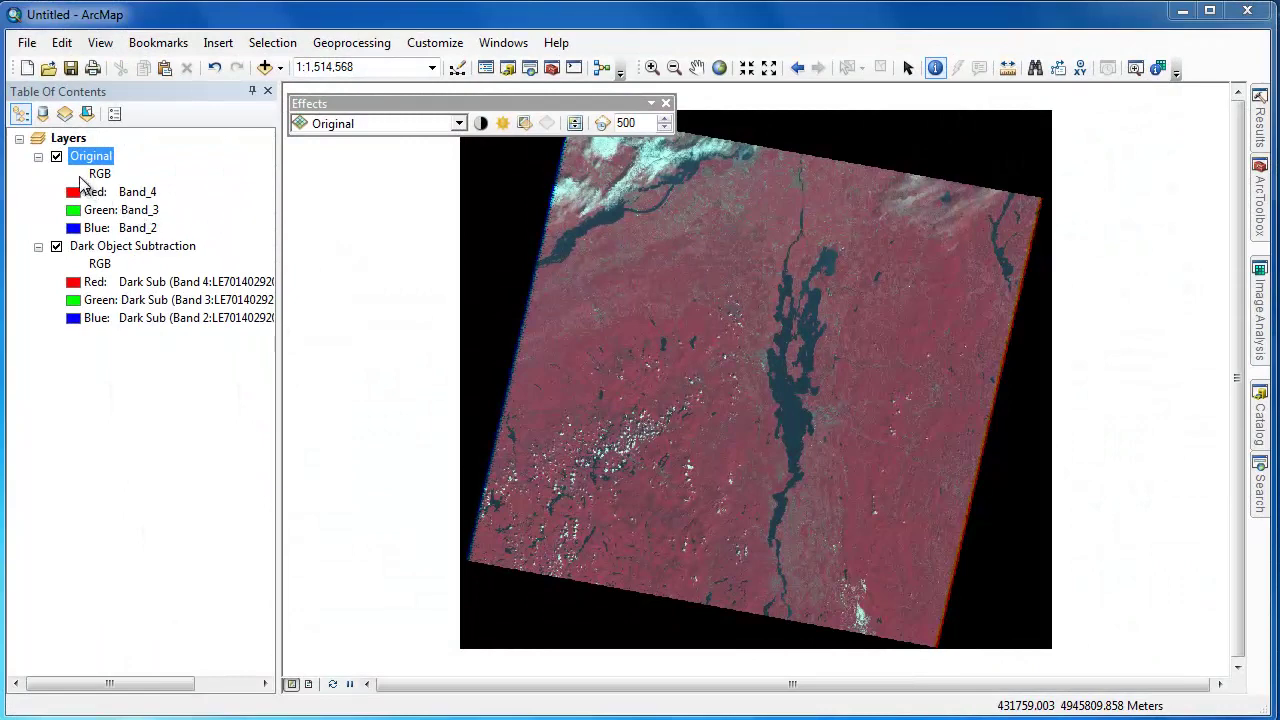
# Step: Compare Original and Dark Object Subtraction by toggling and swiping, then open Original's Layer Properties
pyautogui.click(56, 157)
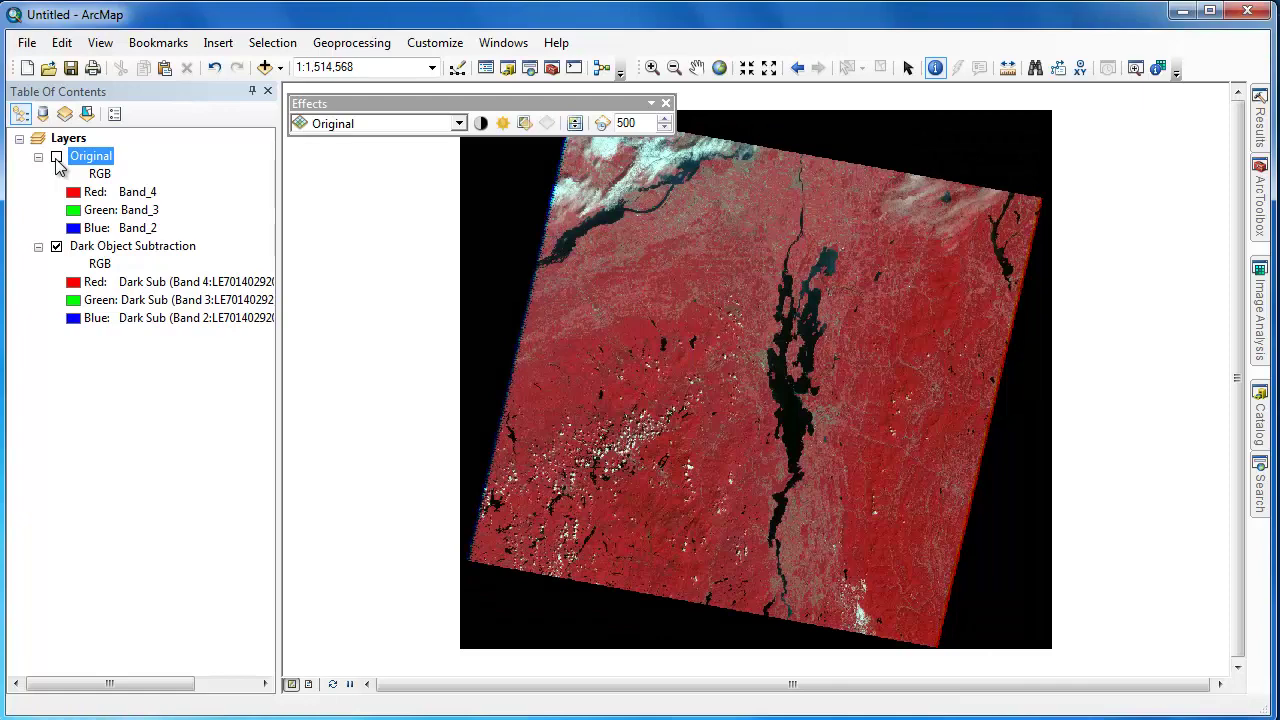
pyautogui.click(56, 157)
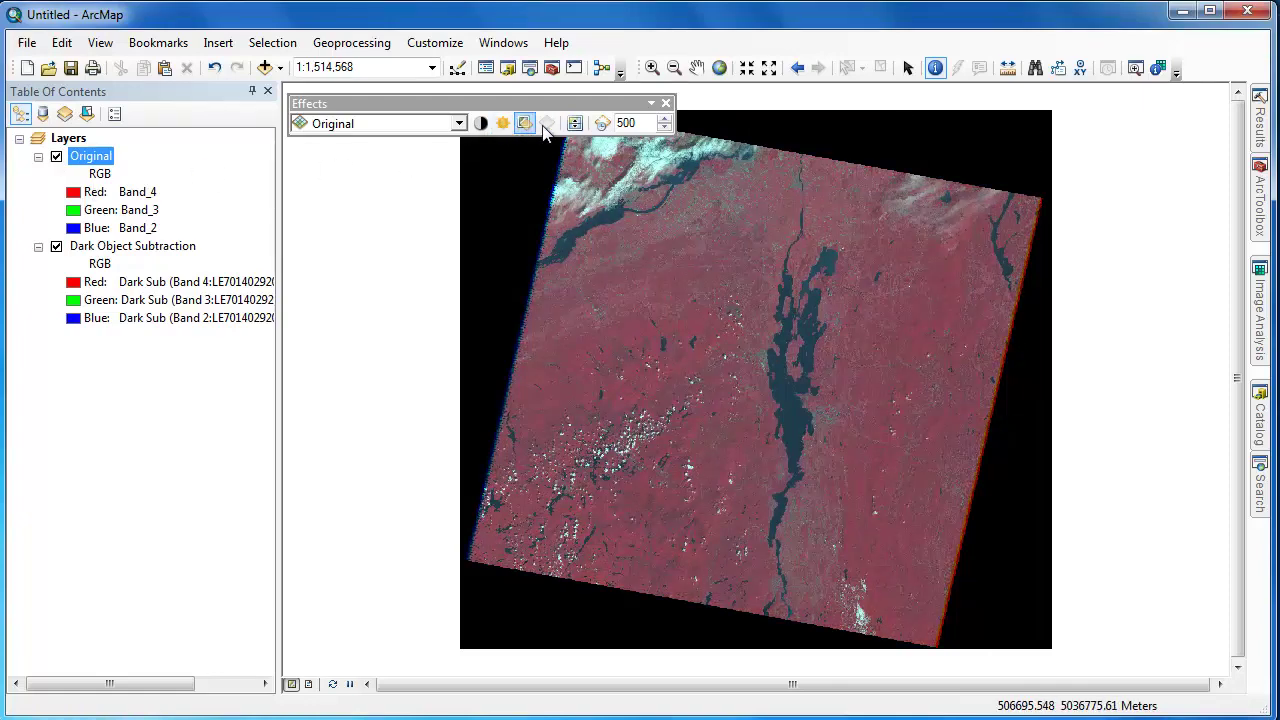
pyautogui.click(575, 122)
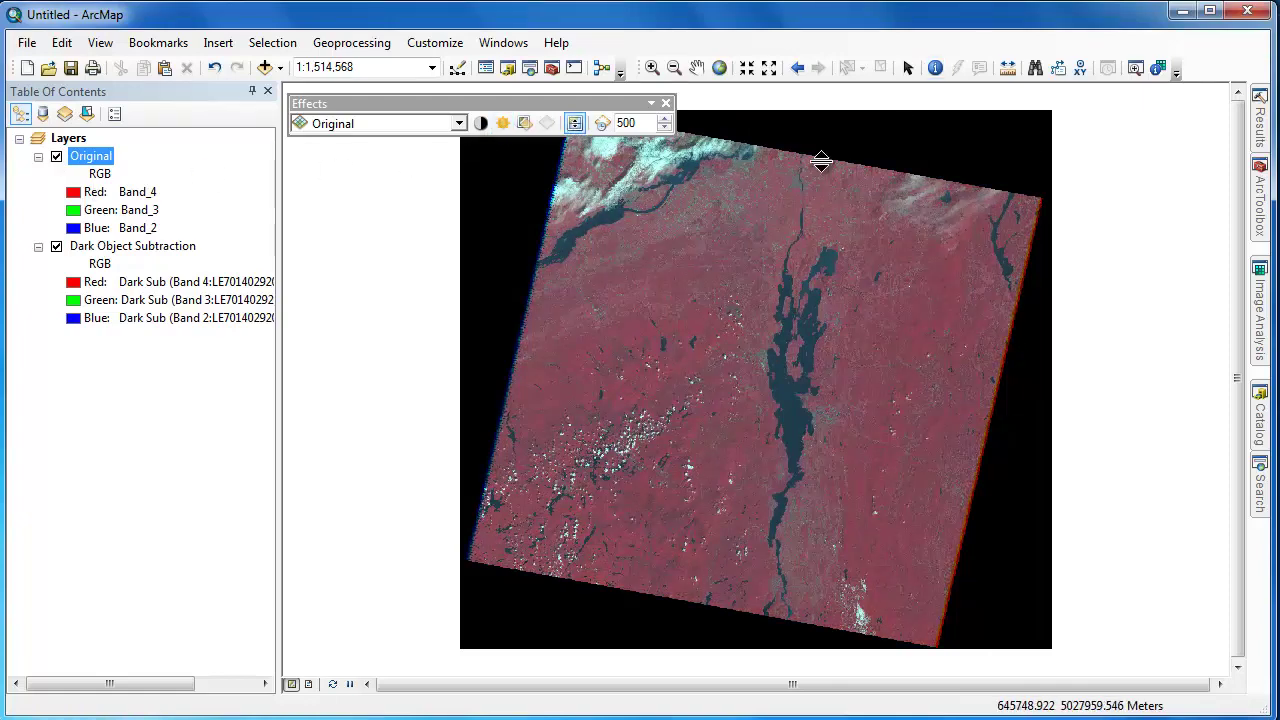
pyautogui.moveTo(821, 162); pyautogui.dragTo(876, 634)
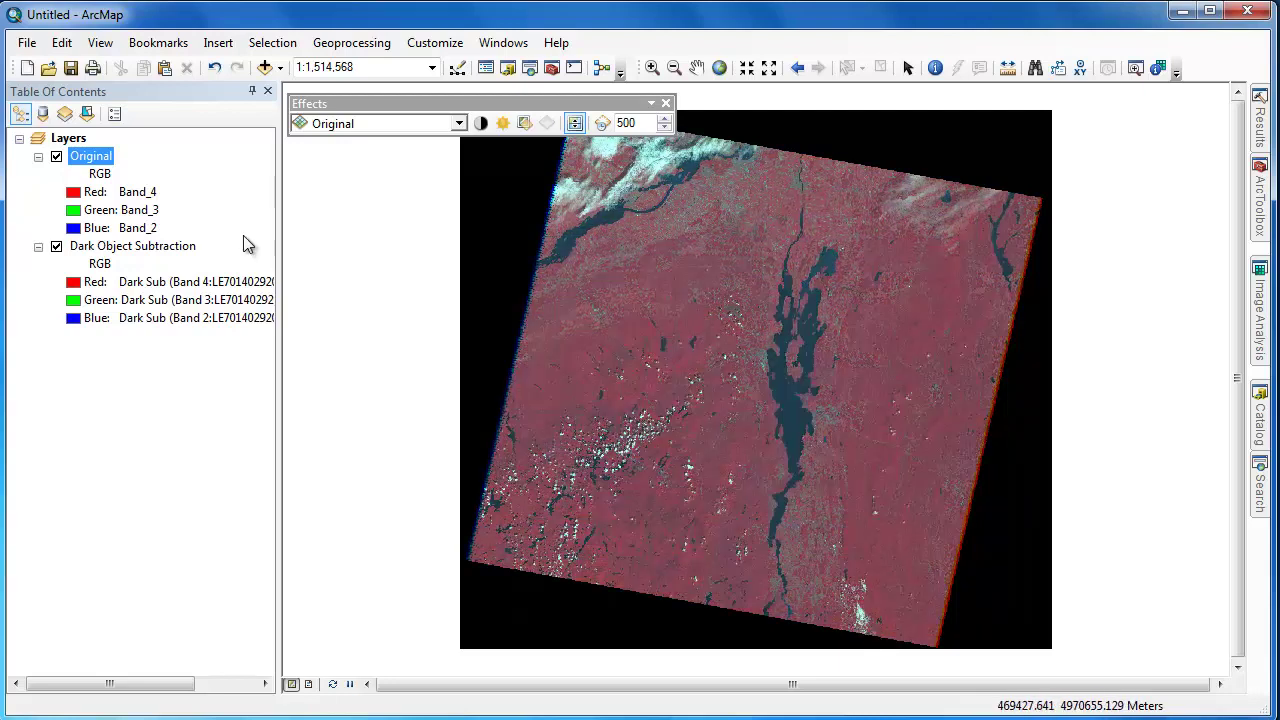
pyautogui.doubleClick(100, 158)
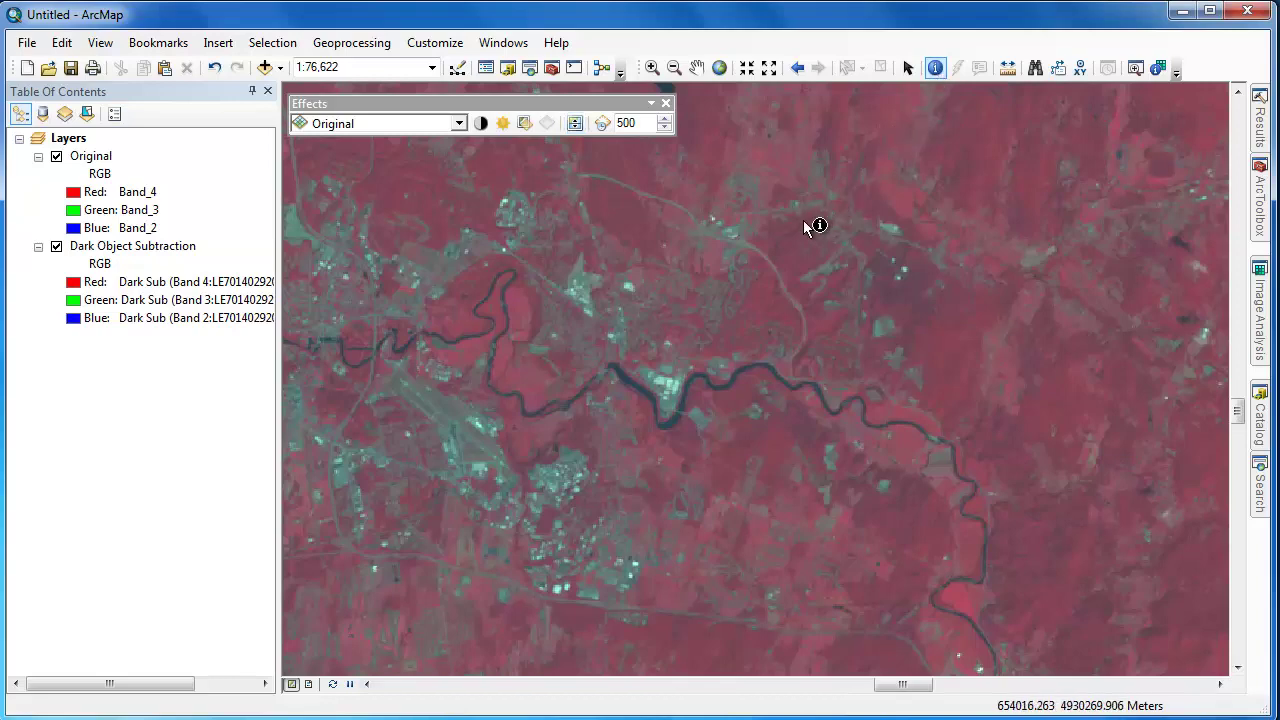
pyautogui.click(788, 252)
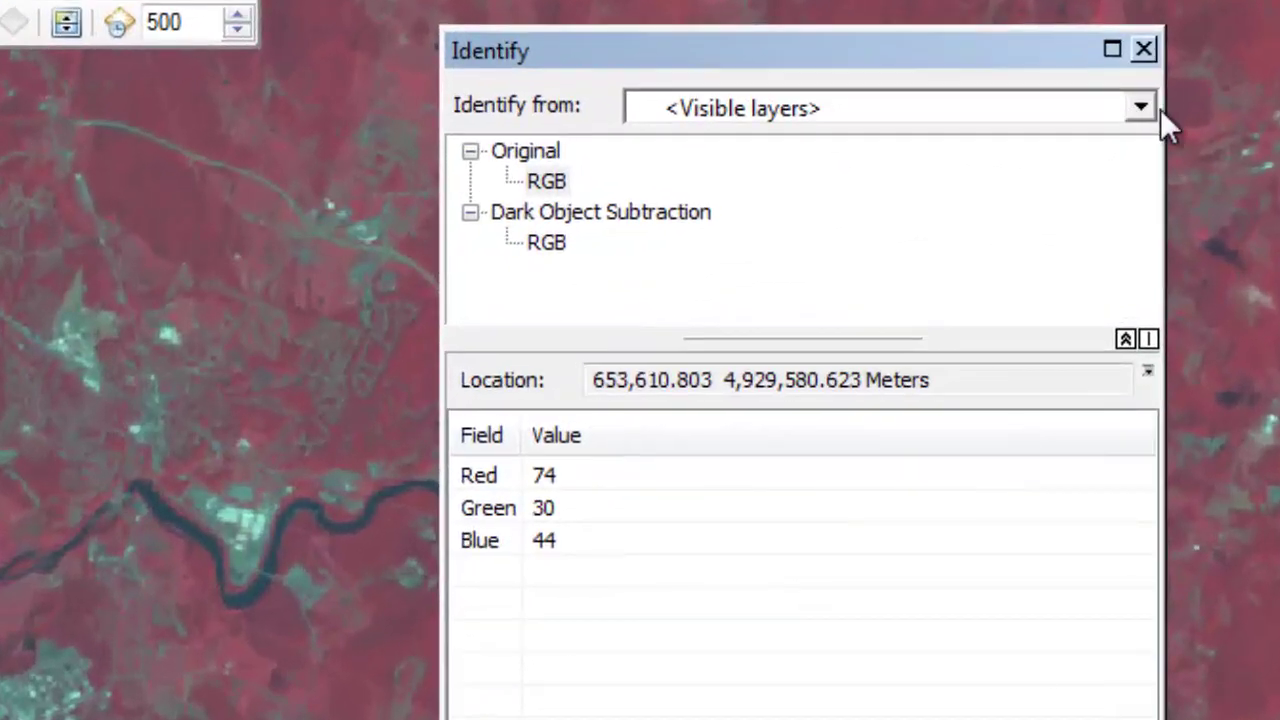
pyautogui.click(550, 243)
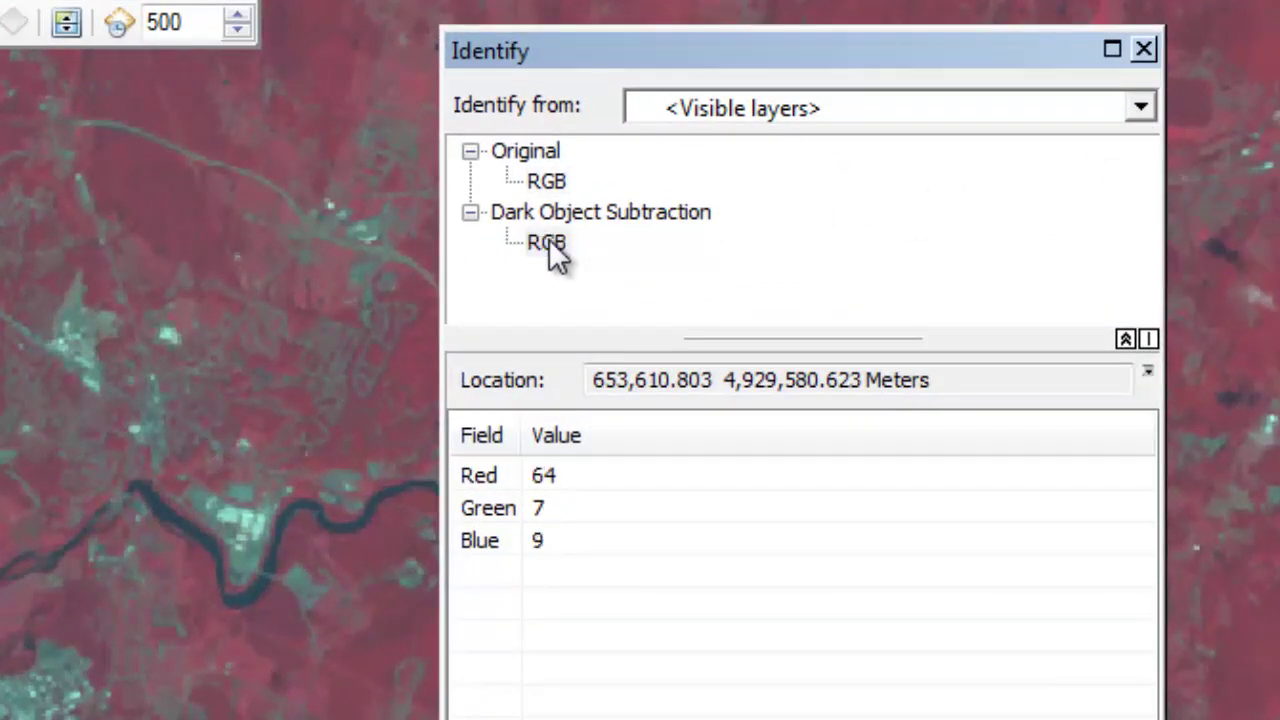
pyautogui.click(558, 188)
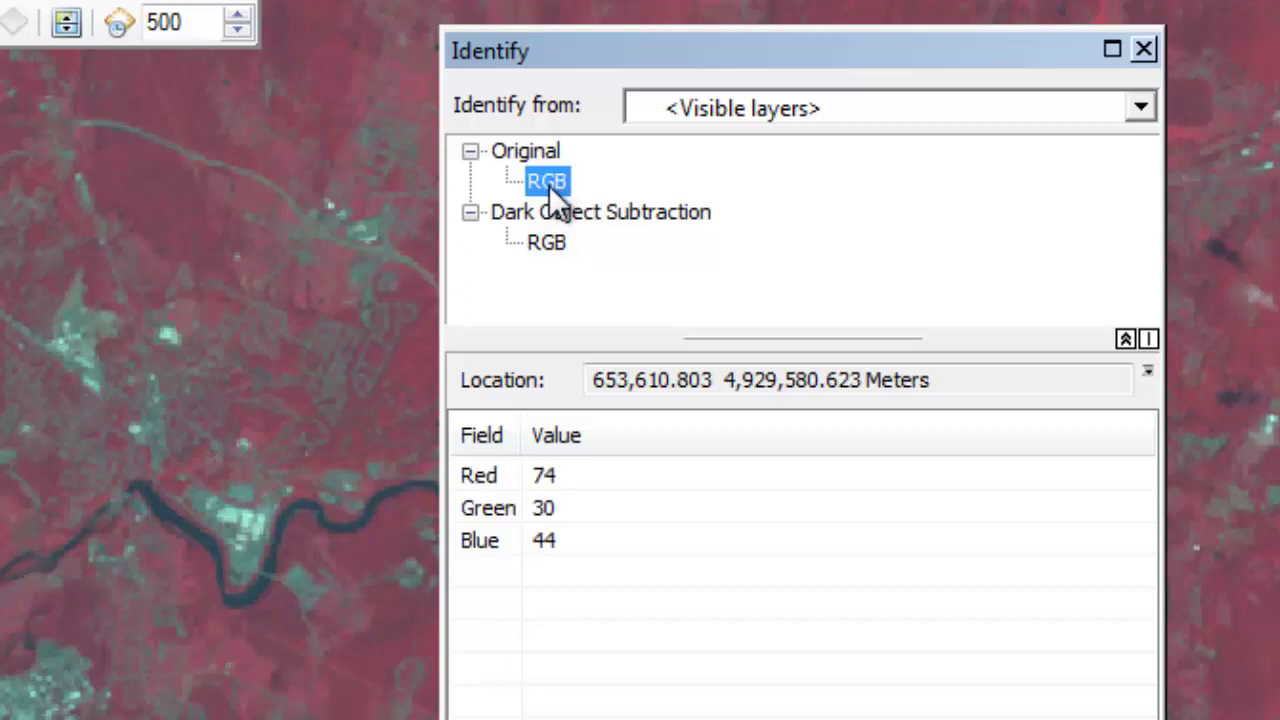
pyautogui.click(541, 247)
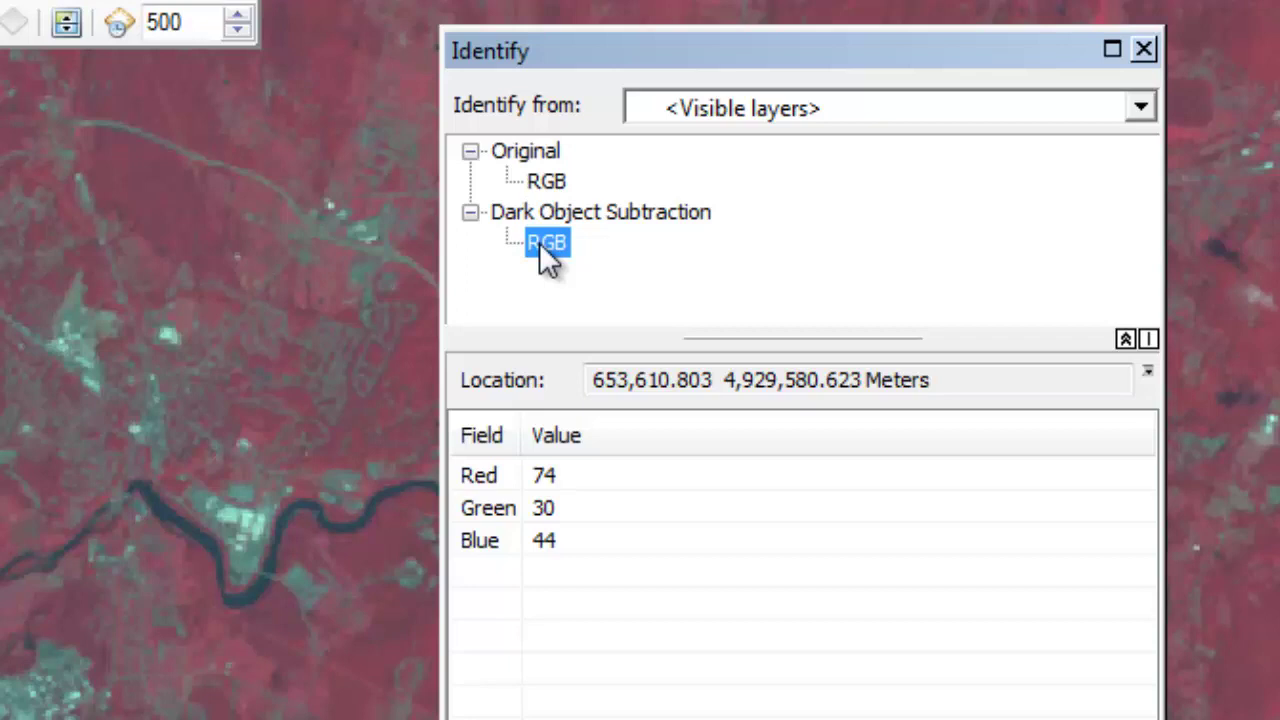
pyautogui.click(548, 182)
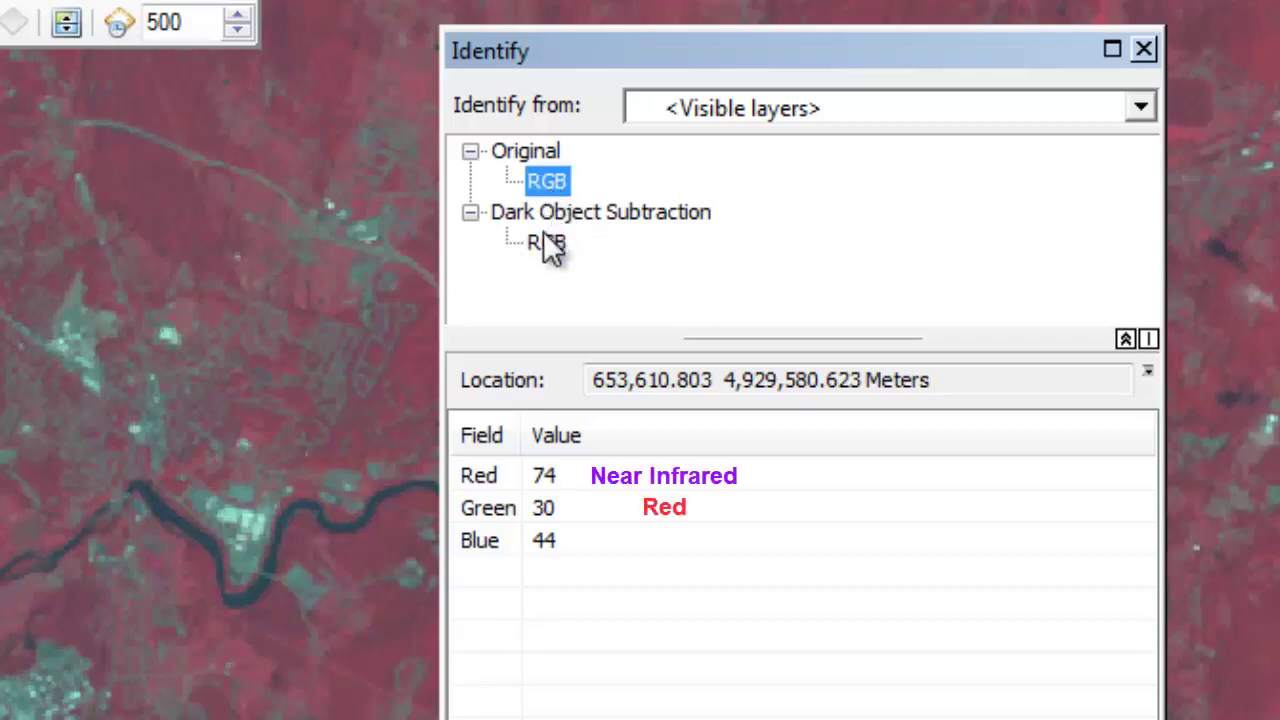
pyautogui.click(545, 240)
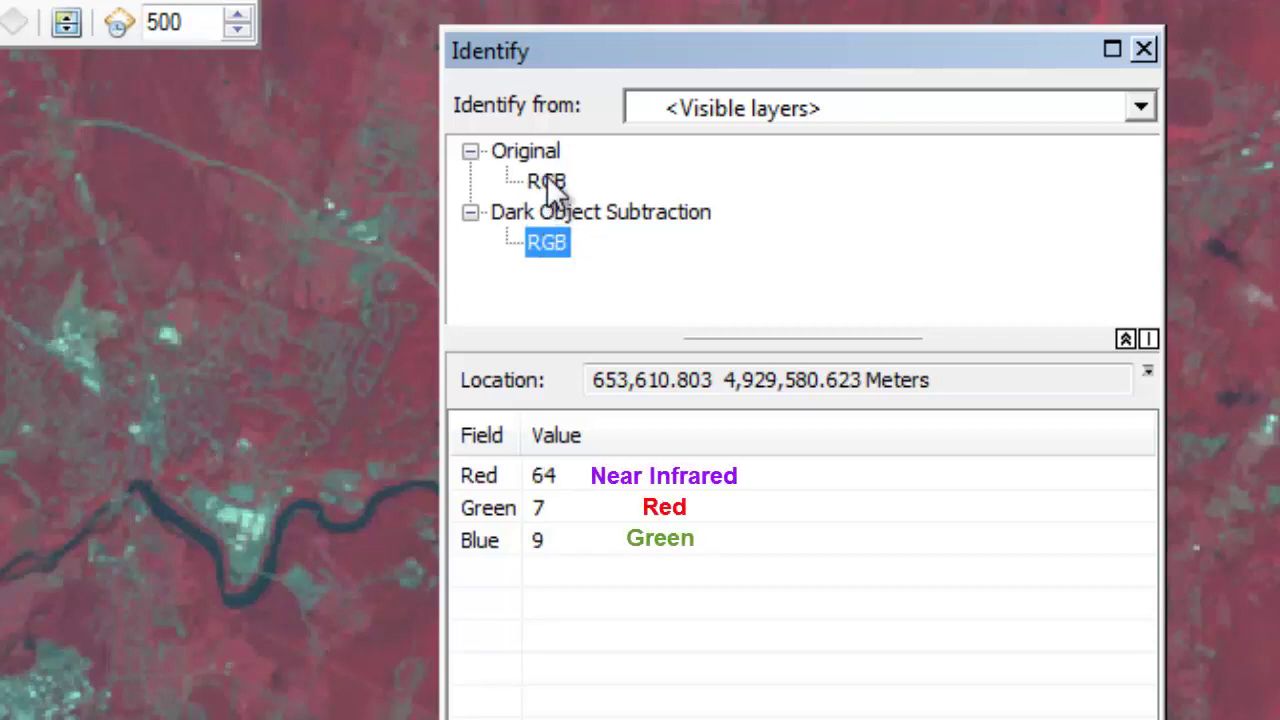
pyautogui.click(553, 188)
pyautogui.click(548, 244)
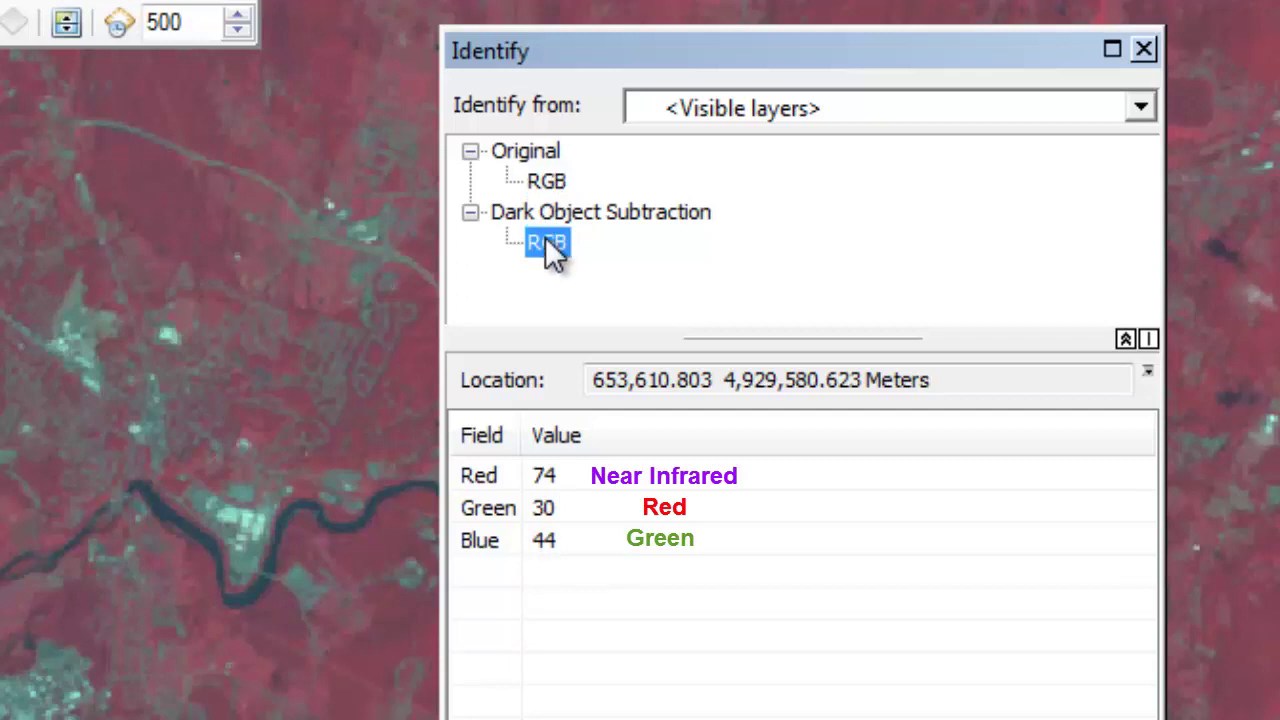
pyautogui.click(547, 180)
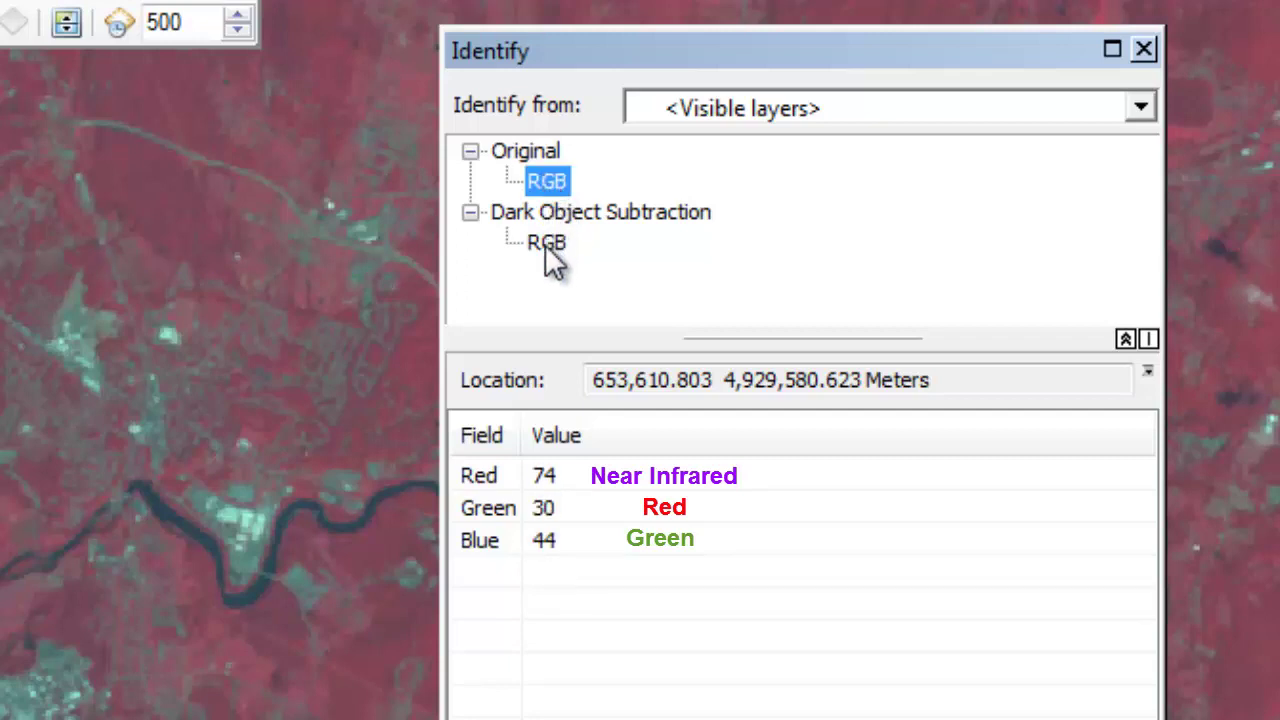
pyautogui.click(547, 244)
pyautogui.click(549, 188)
pyautogui.click(550, 242)
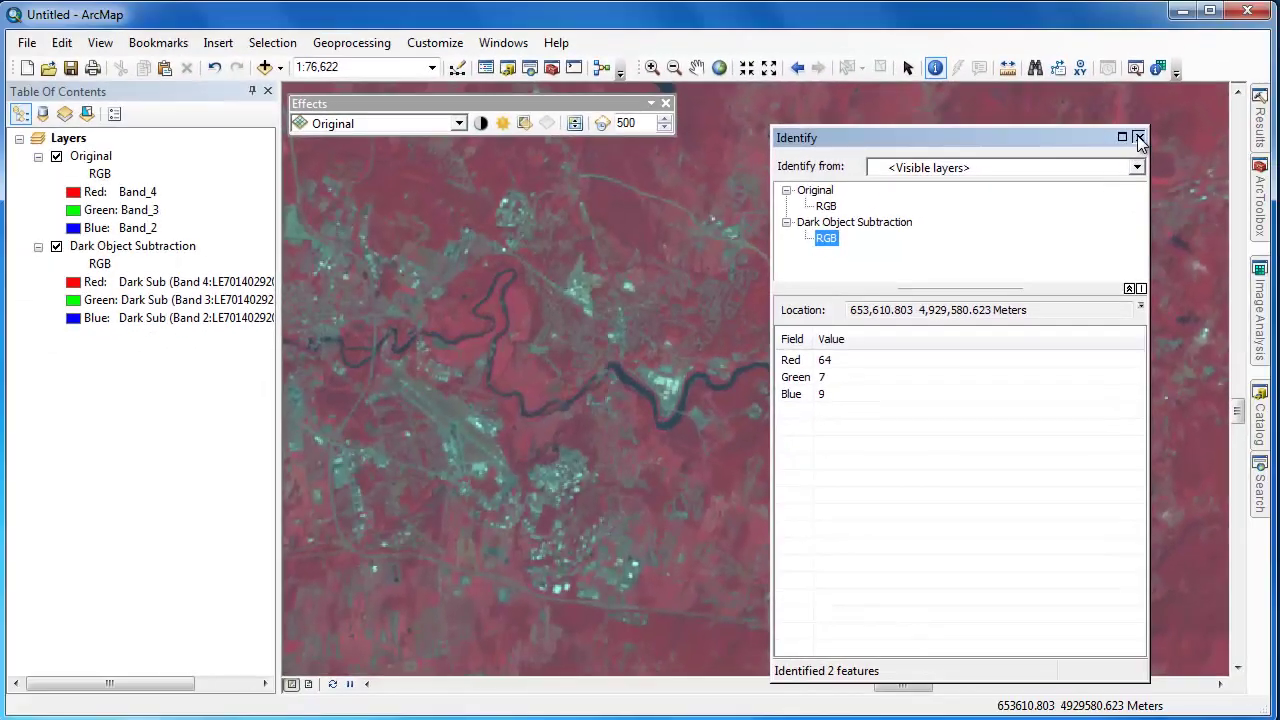
pyautogui.click(1139, 138)
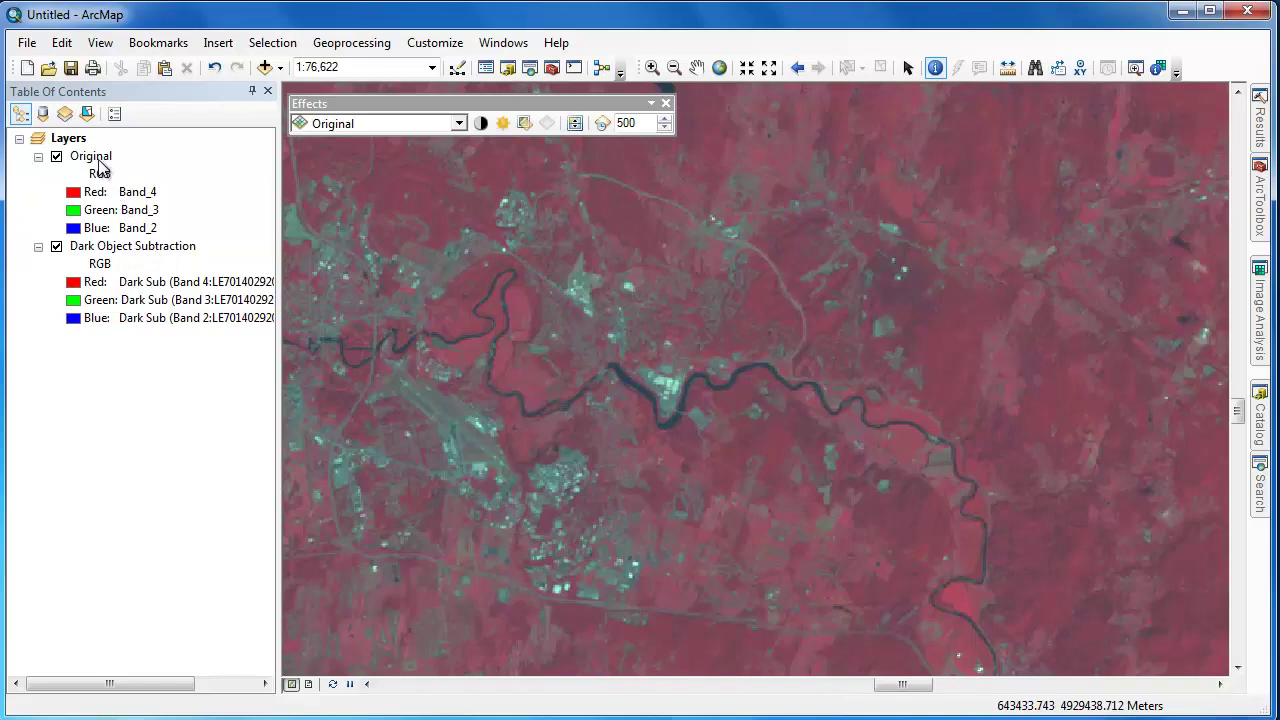
pyautogui.rightClick(101, 170)
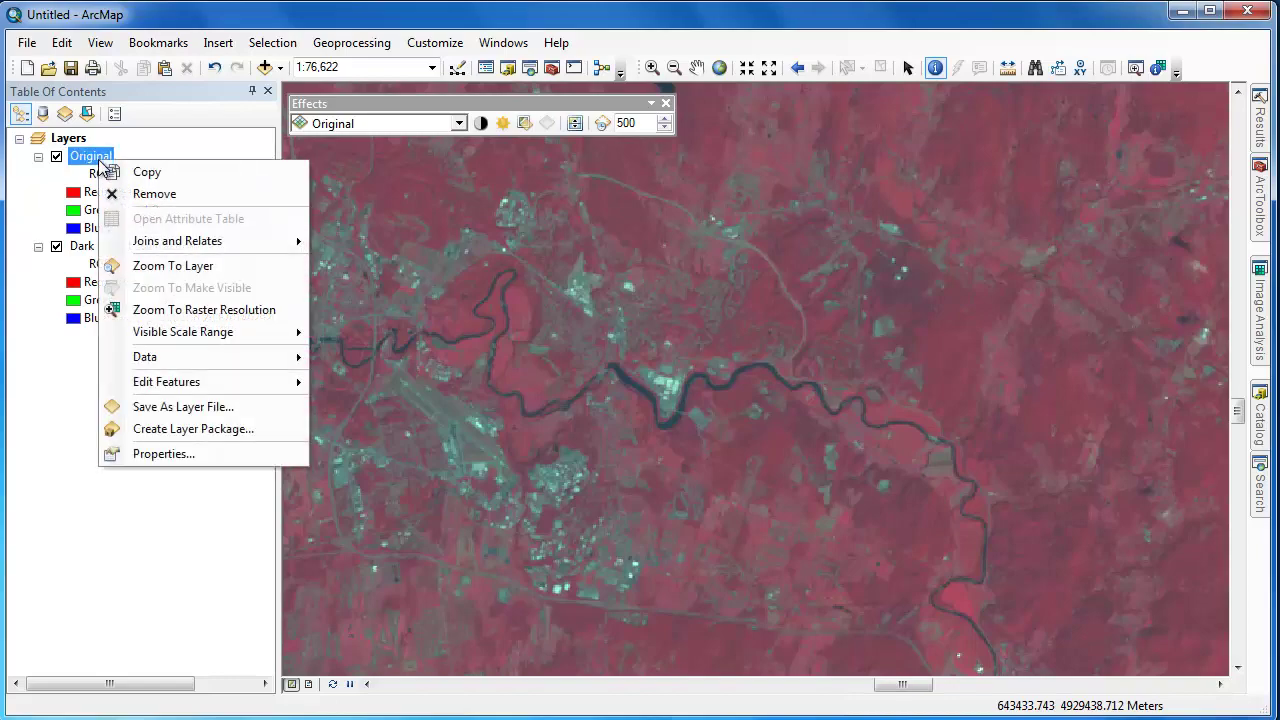
pyautogui.click(150, 454)
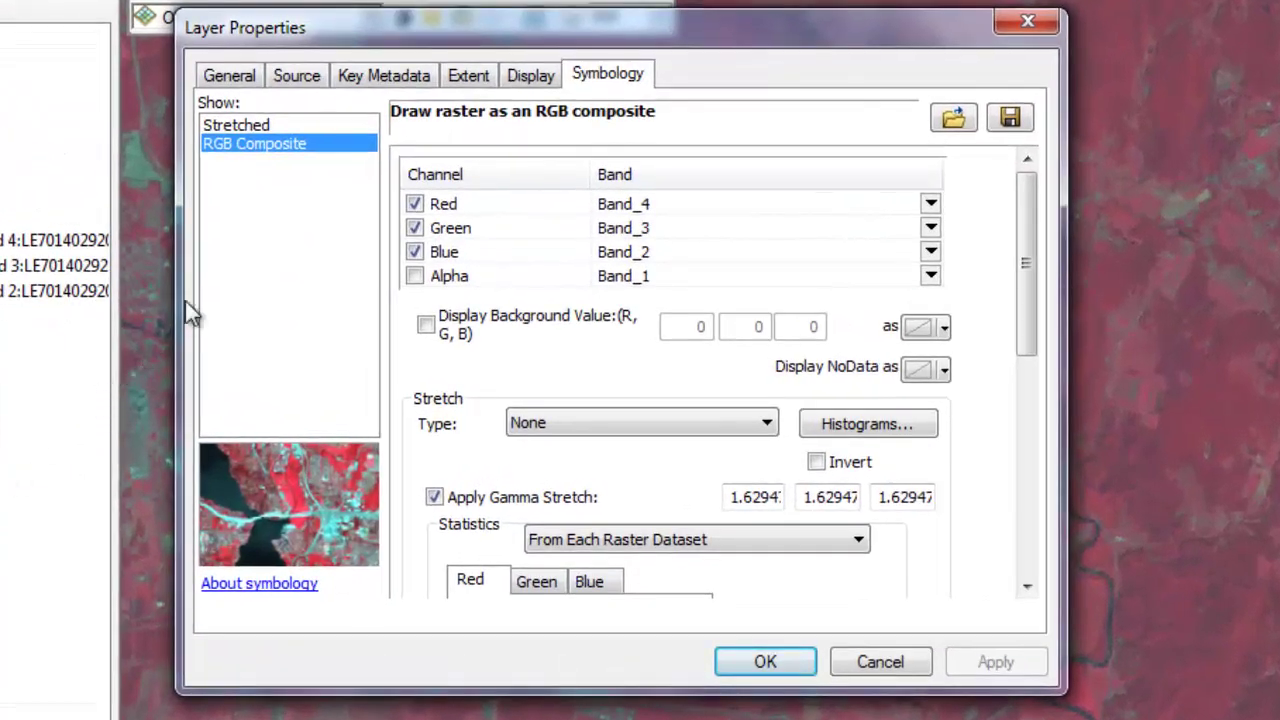
pyautogui.click(307, 86)
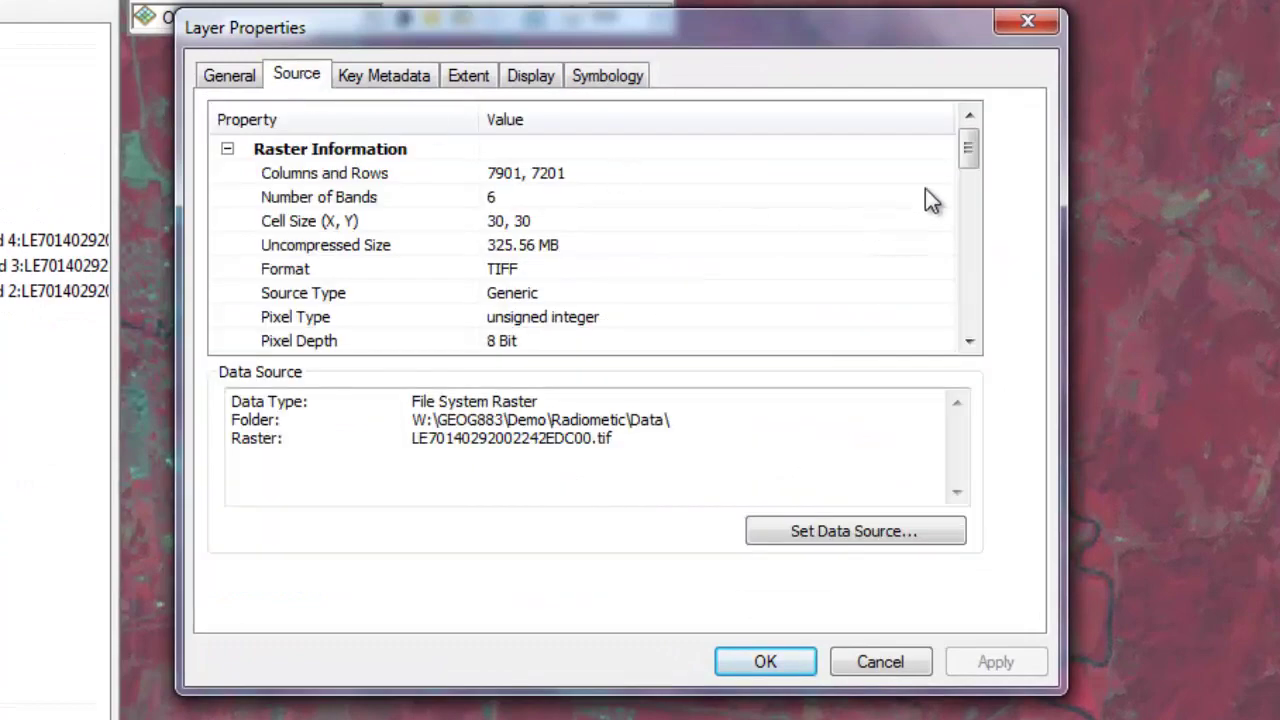
pyautogui.moveTo(972, 165); pyautogui.dragTo(961, 312)
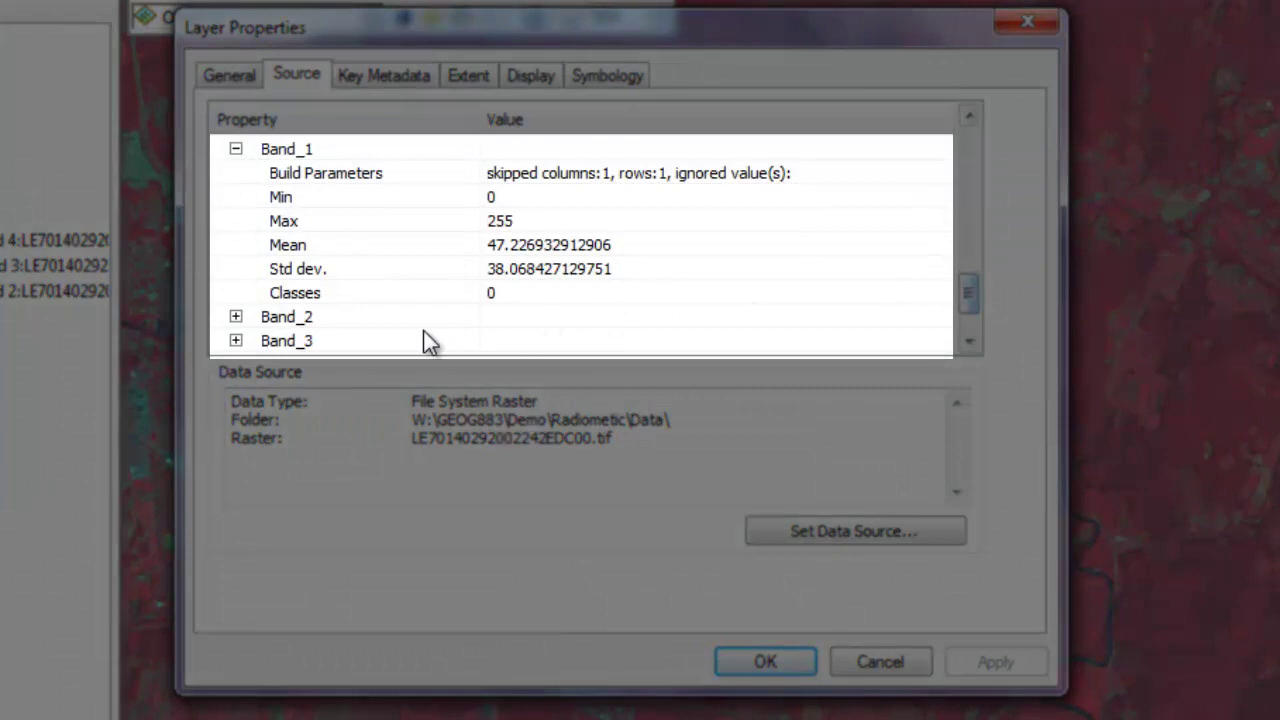
pyautogui.click(236, 316)
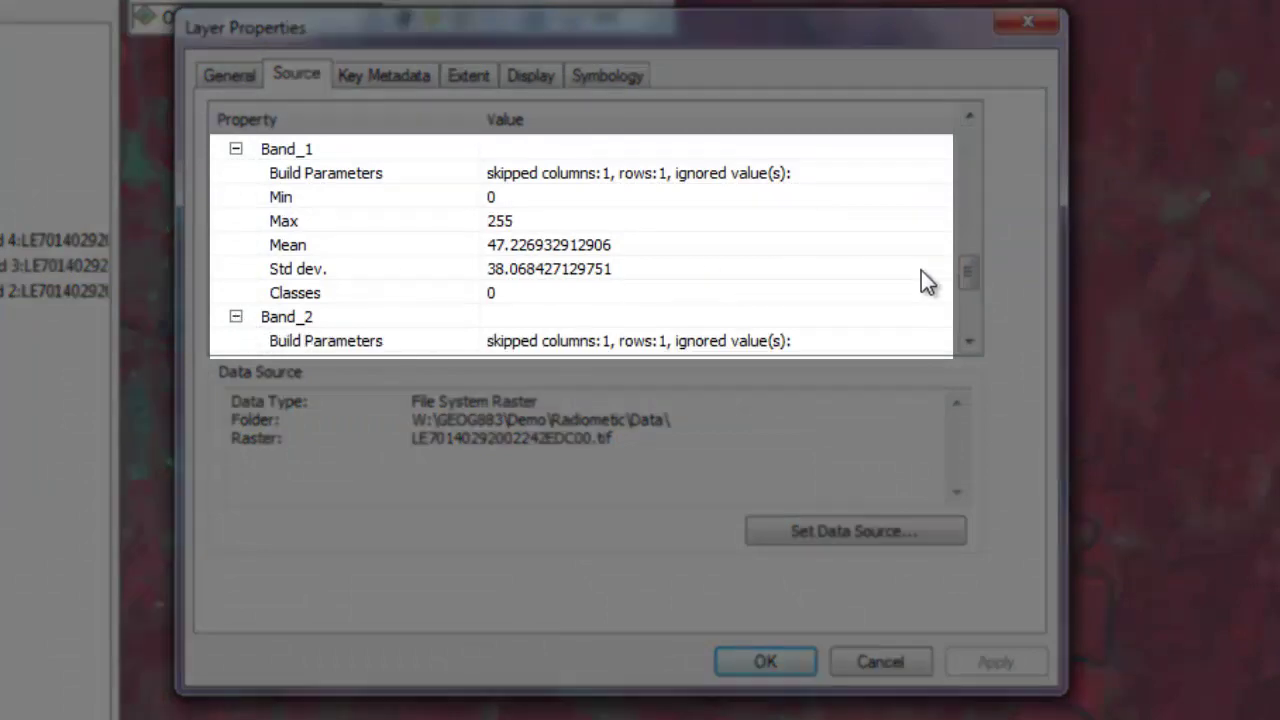
pyautogui.moveTo(970, 280); pyautogui.dragTo(968, 305)
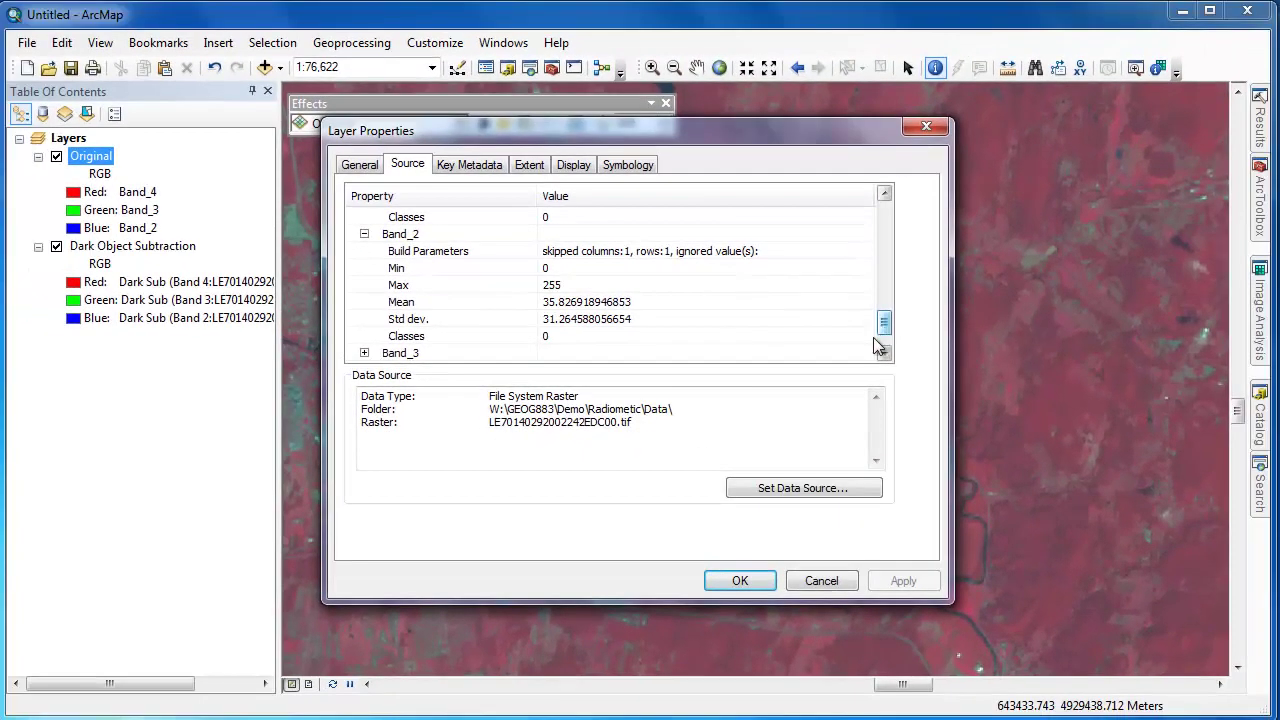
pyautogui.click(821, 581)
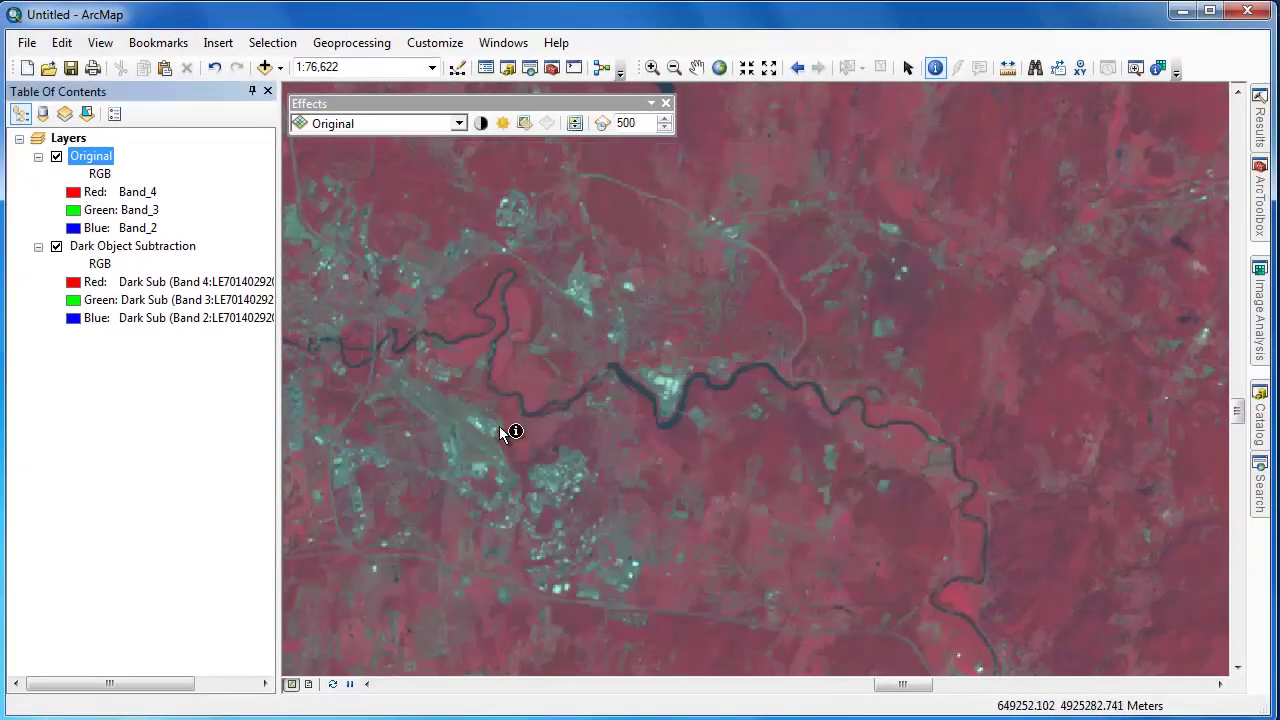
pyautogui.rightClick(183, 250)
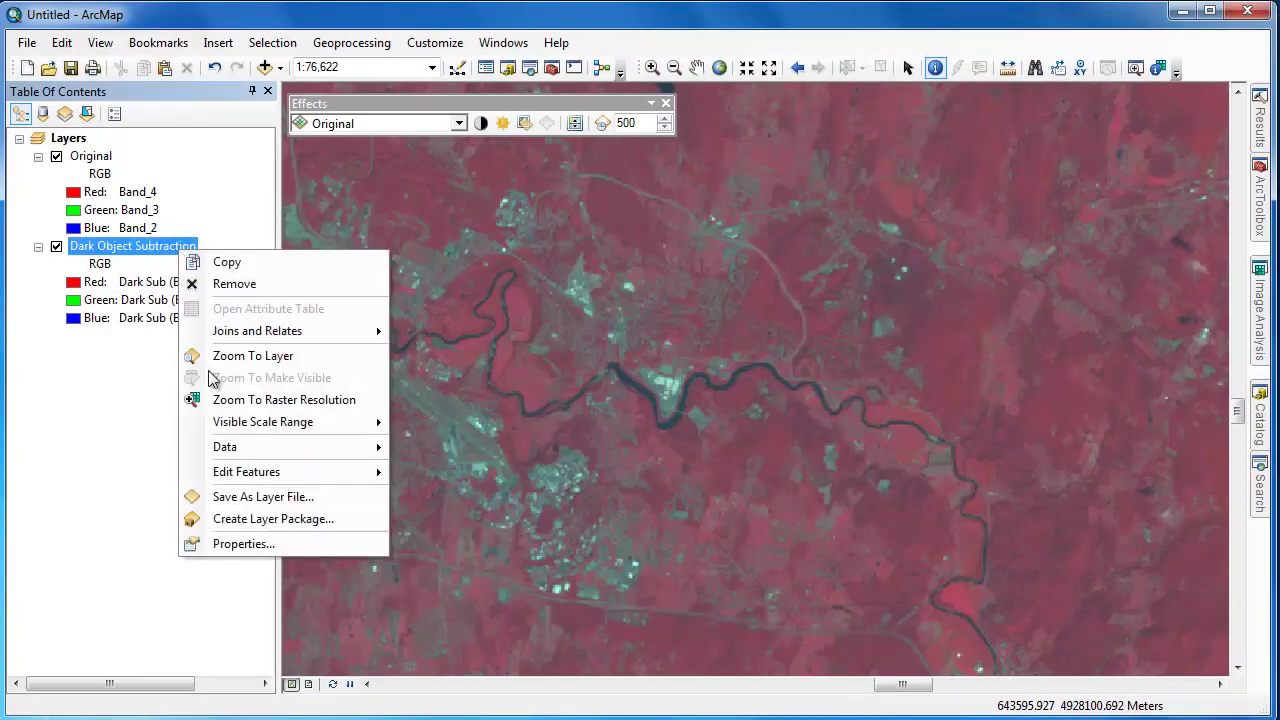
pyautogui.click(243, 543)
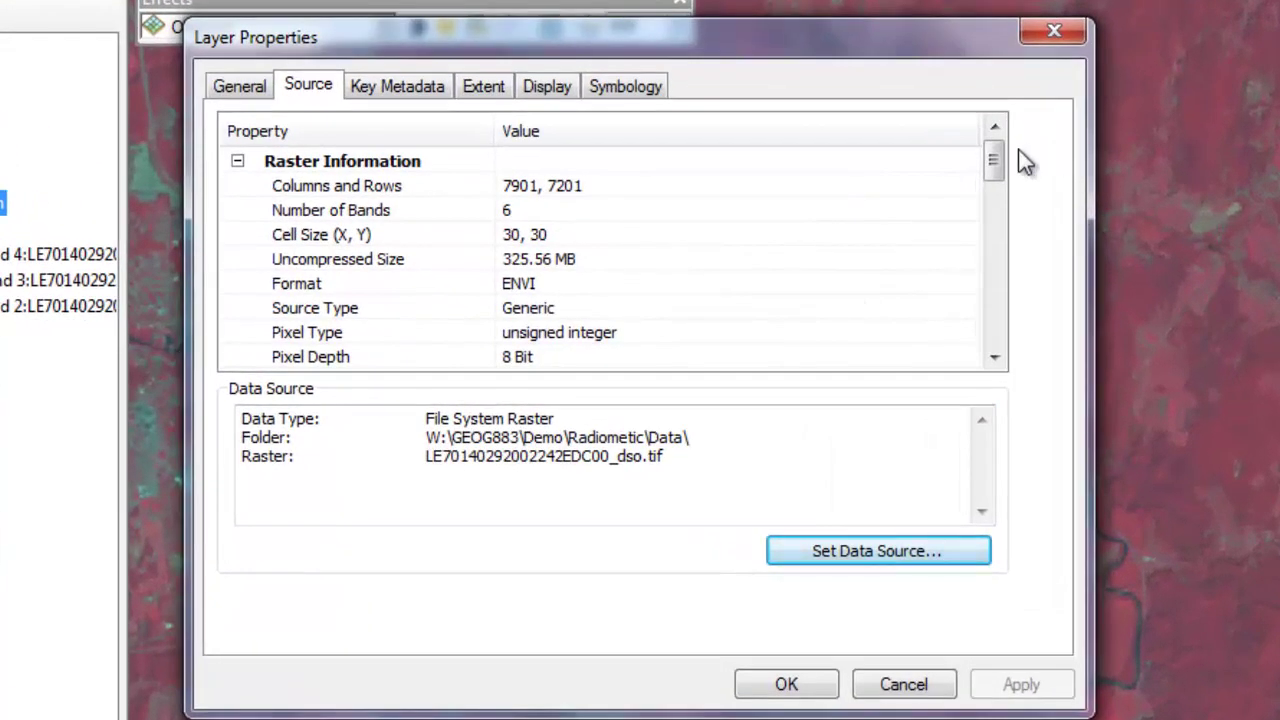
pyautogui.moveTo(994, 171); pyautogui.dragTo(996, 285)
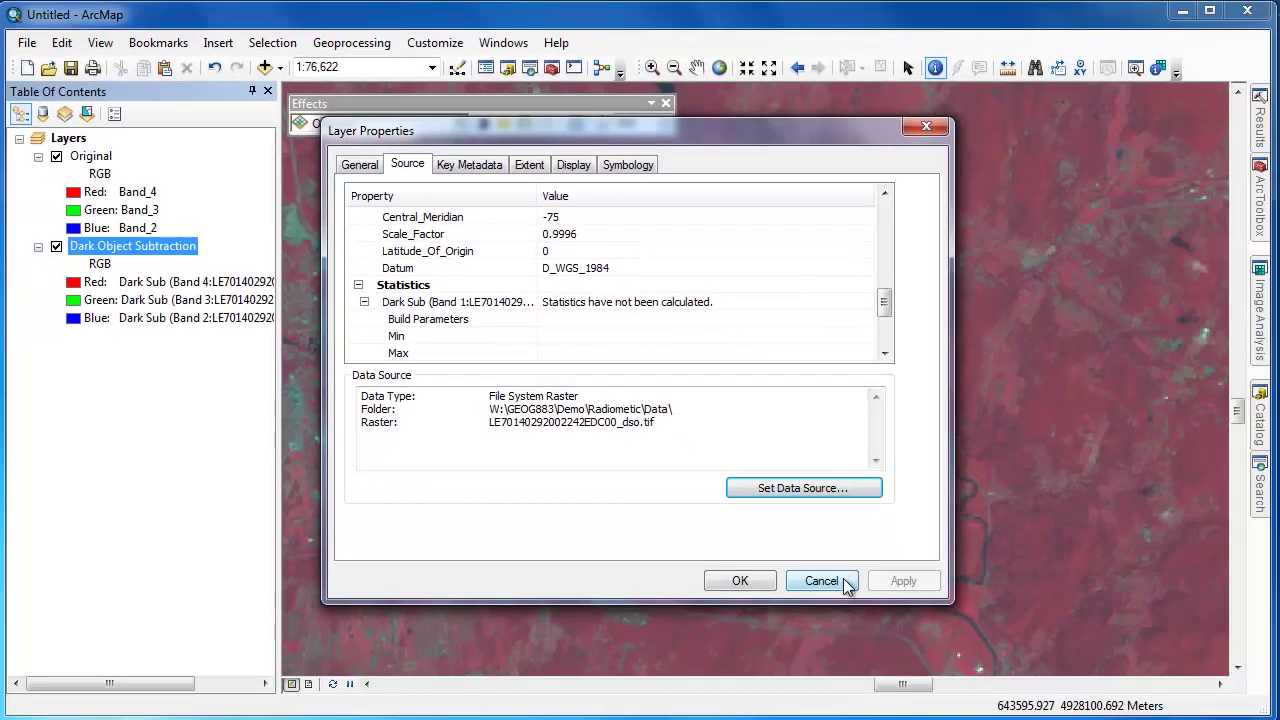
pyautogui.click(822, 581)
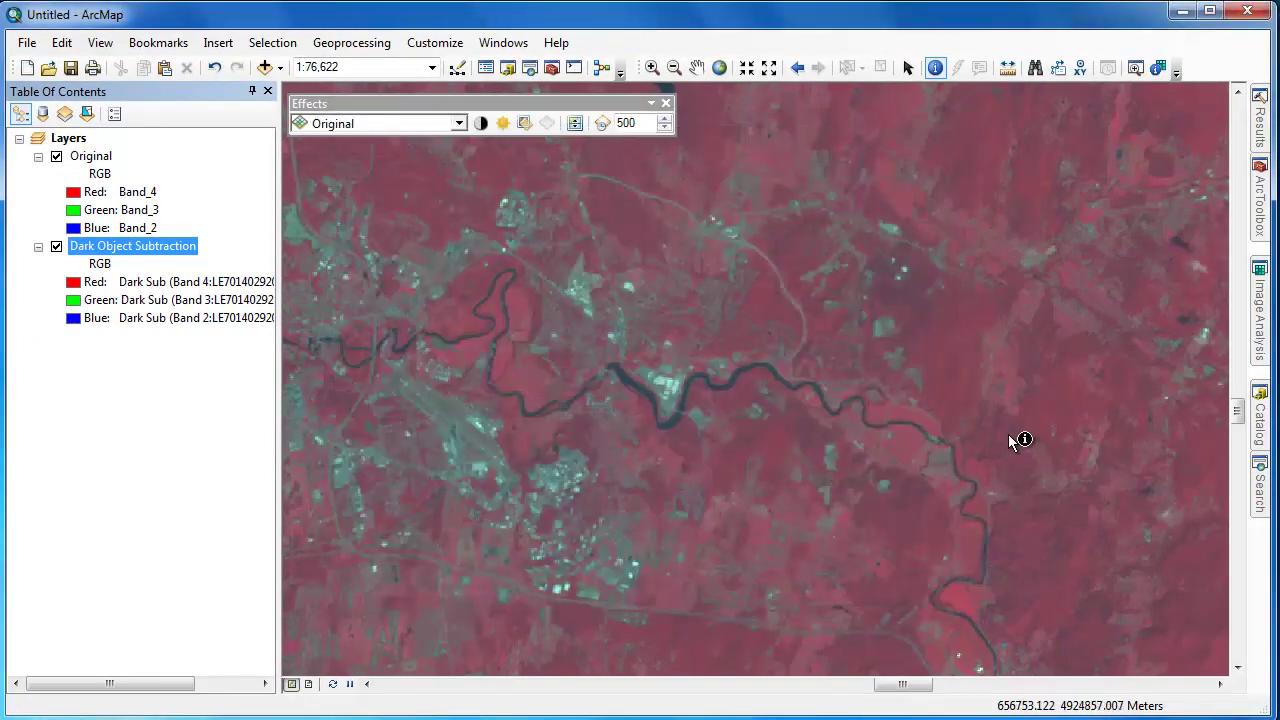
pyautogui.click(1260, 228)
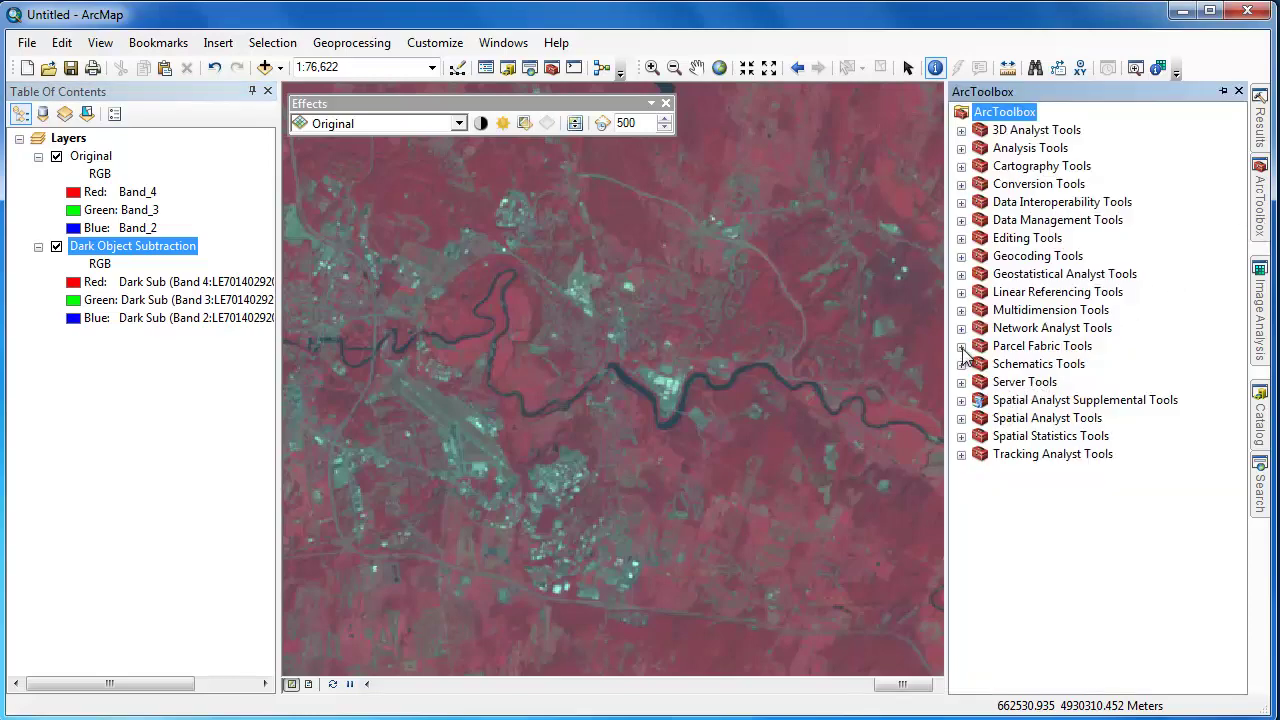
pyautogui.click(961, 220)
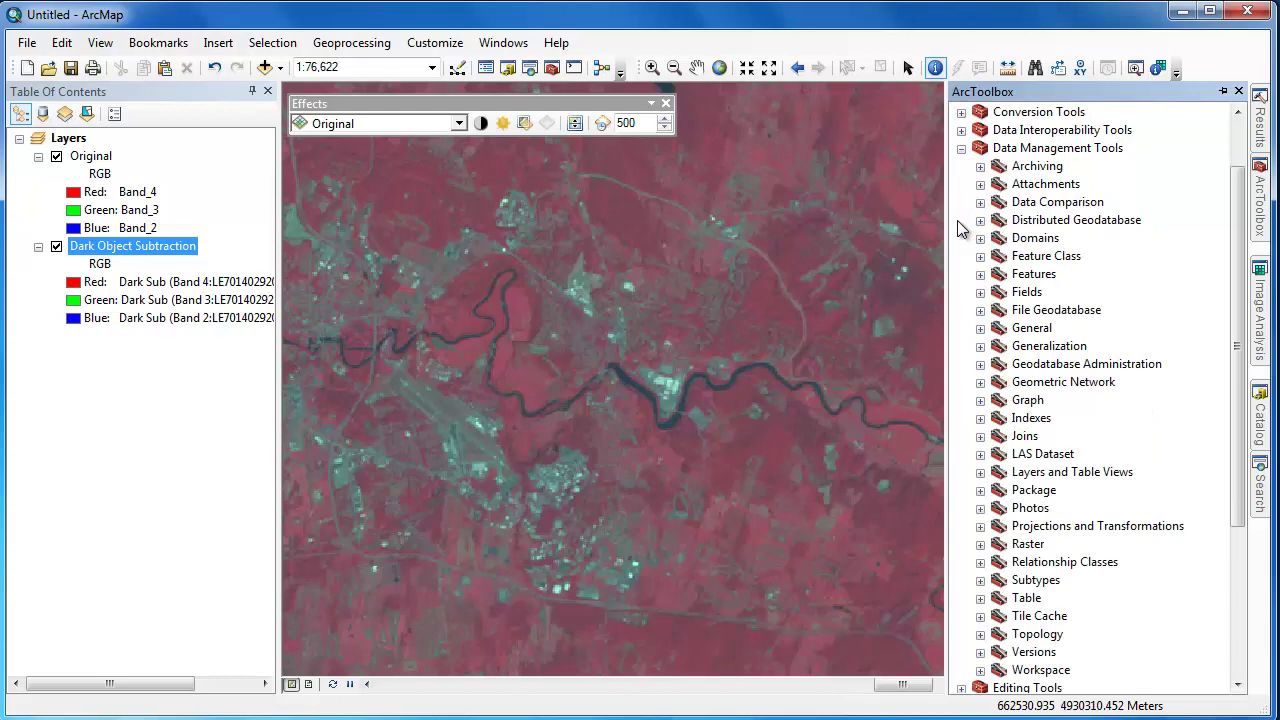
pyautogui.click(981, 545)
pyautogui.click(999, 577)
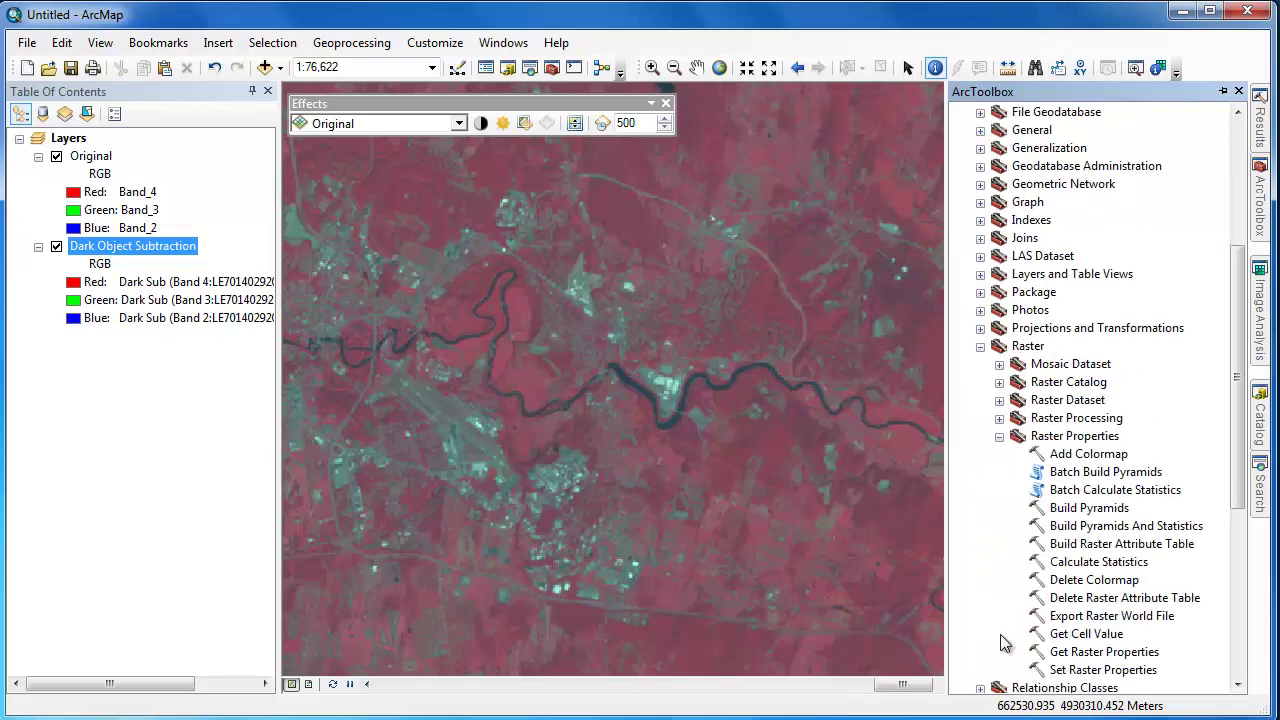
pyautogui.doubleClick(1070, 563)
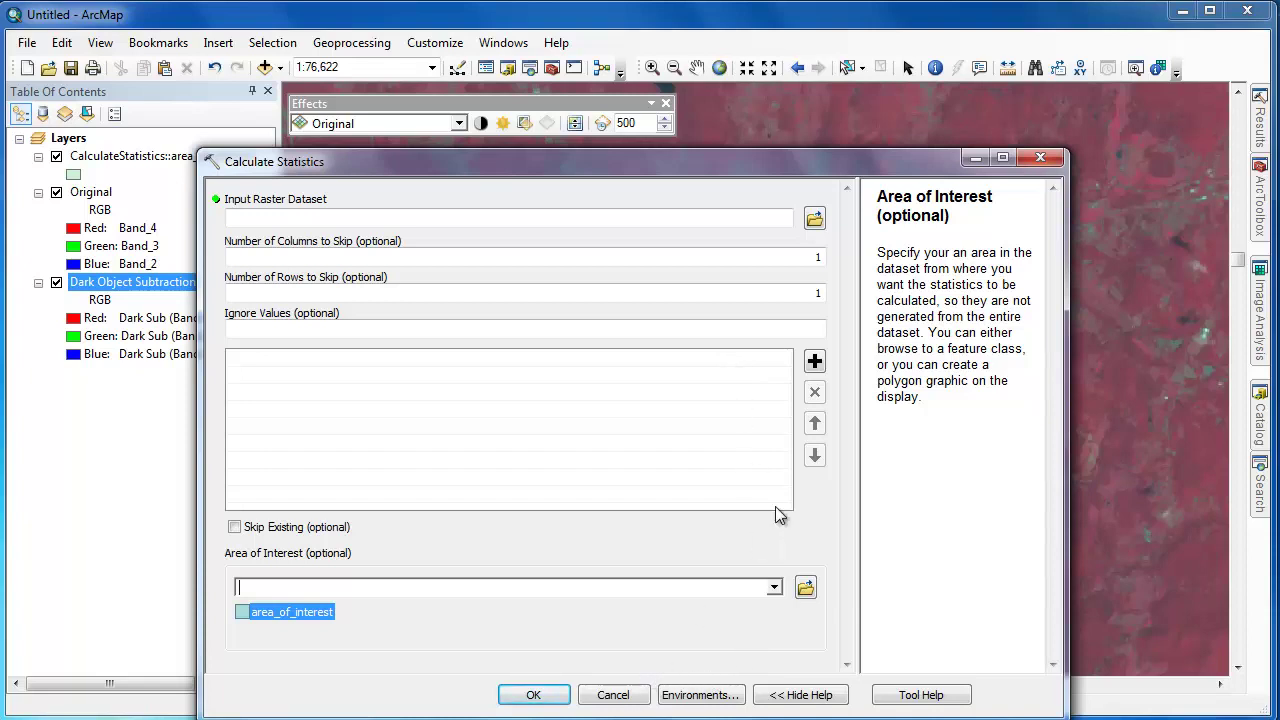
pyautogui.click(815, 220)
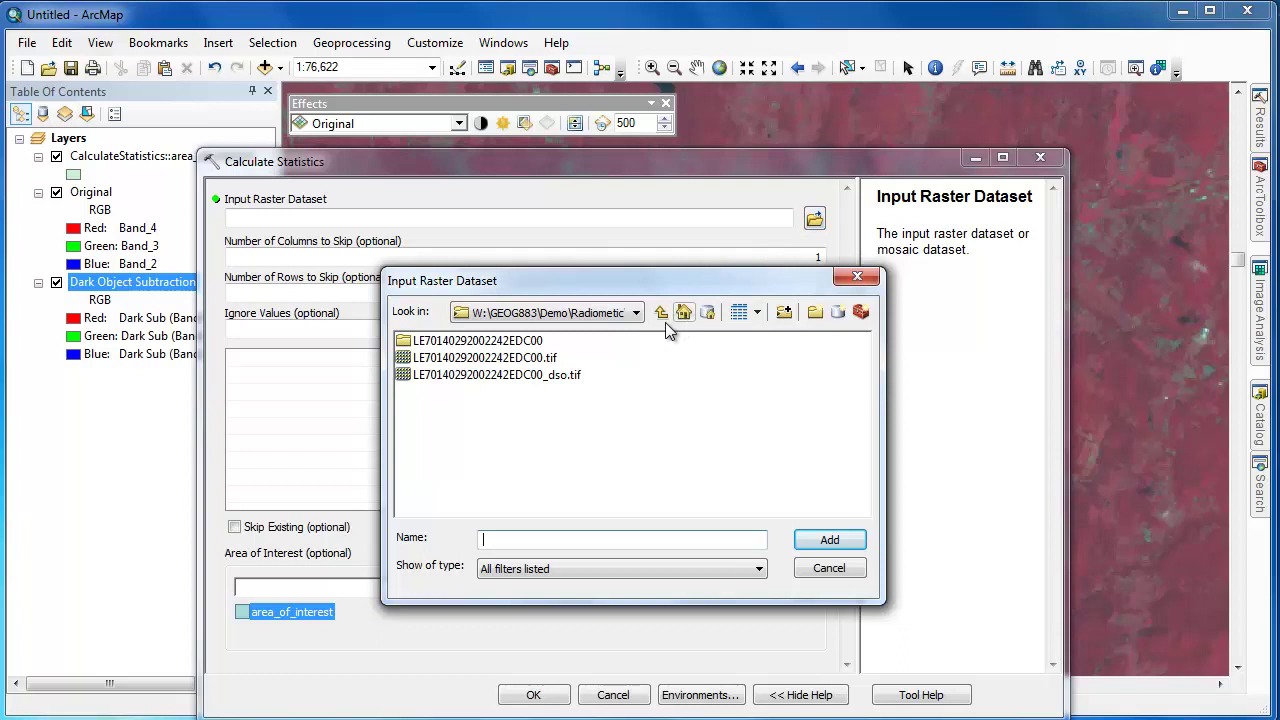
pyautogui.click(560, 374)
pyautogui.click(829, 540)
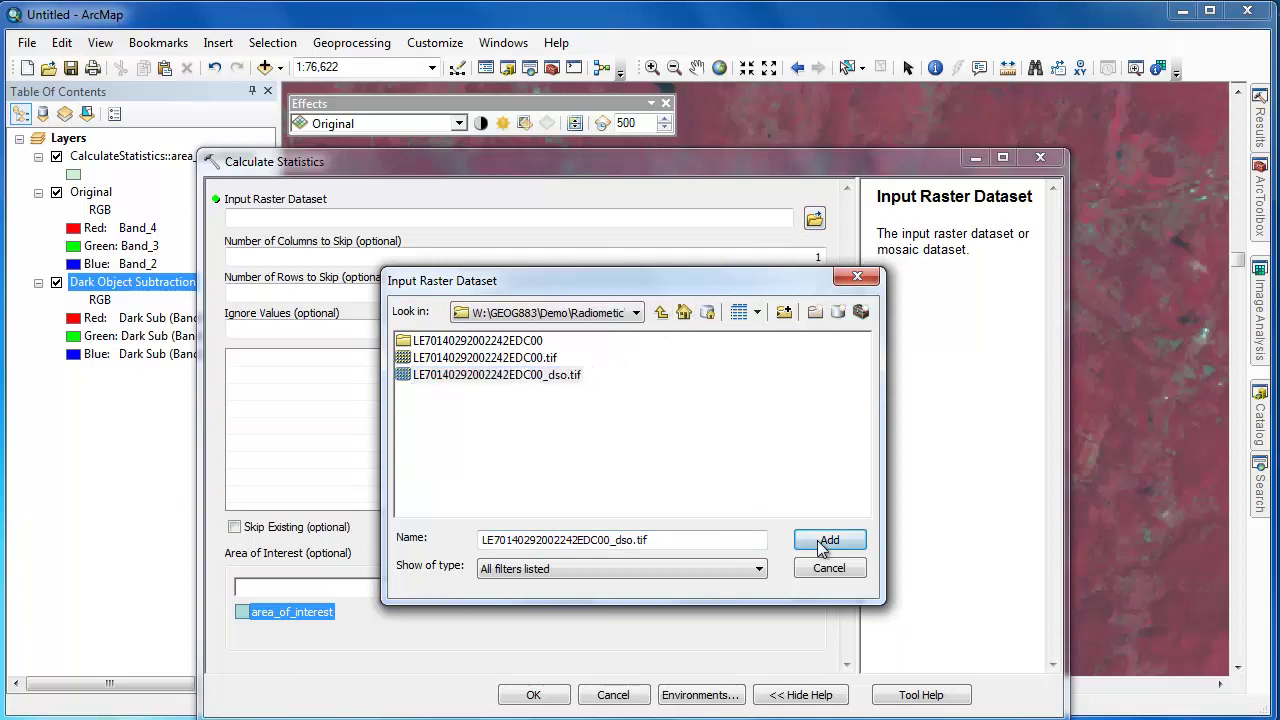
pyautogui.click(535, 695)
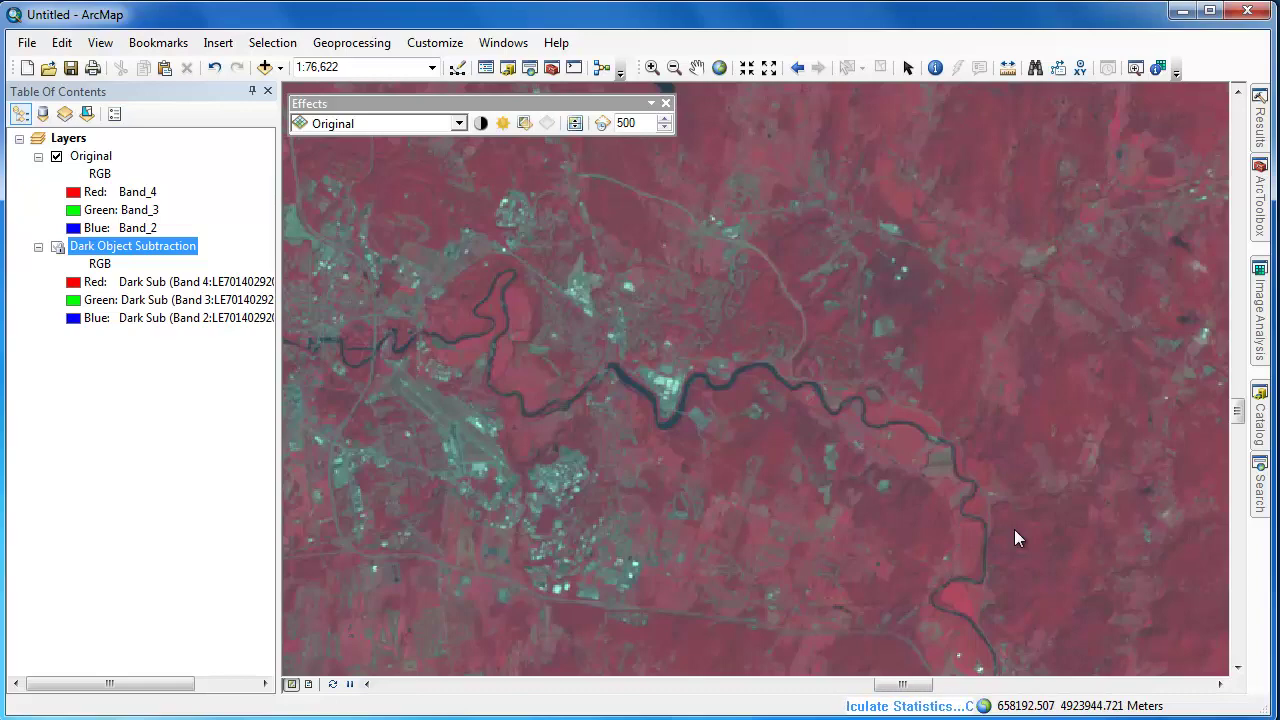
pyautogui.rightClick(162, 247)
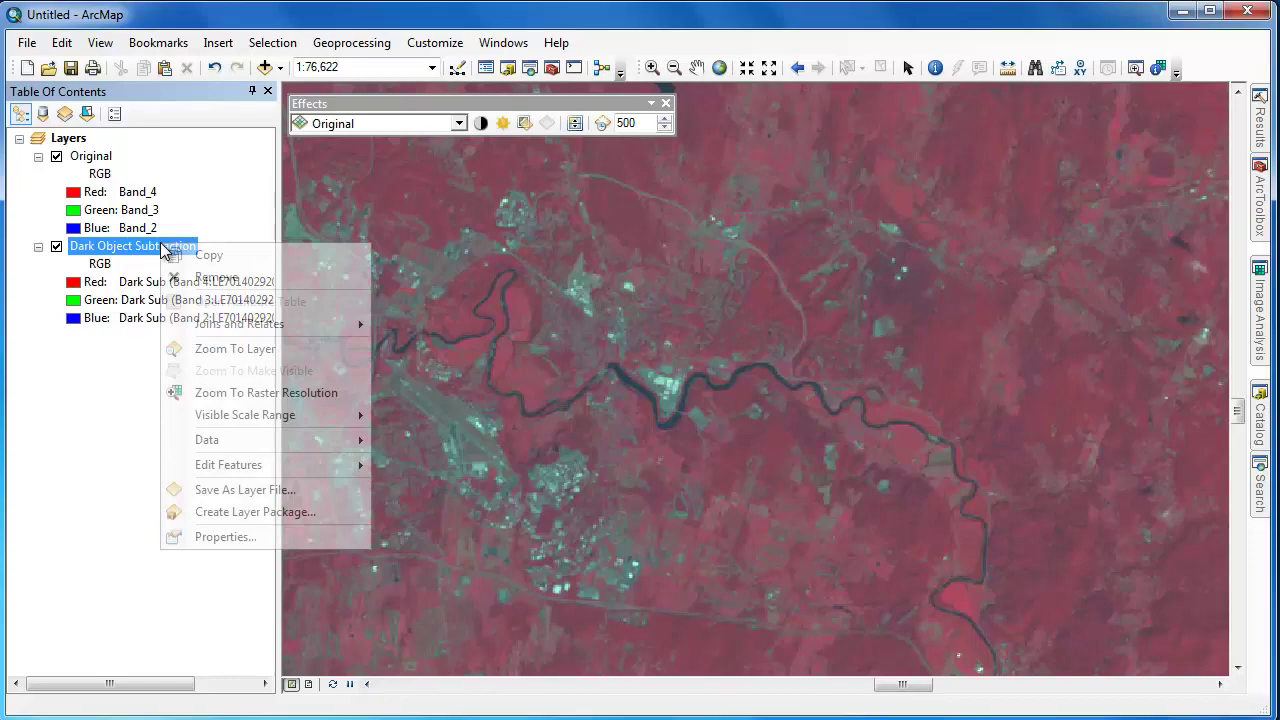
pyautogui.click(240, 536)
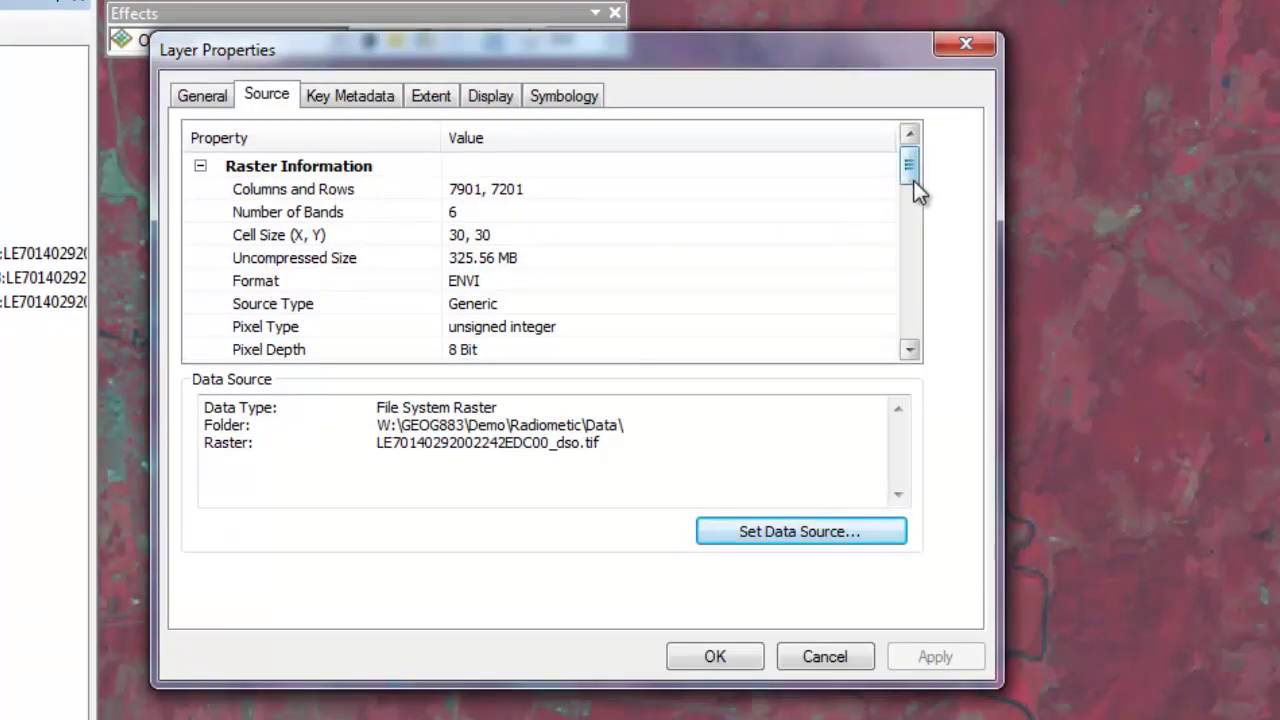
pyautogui.moveTo(913, 180); pyautogui.dragTo(910, 325)
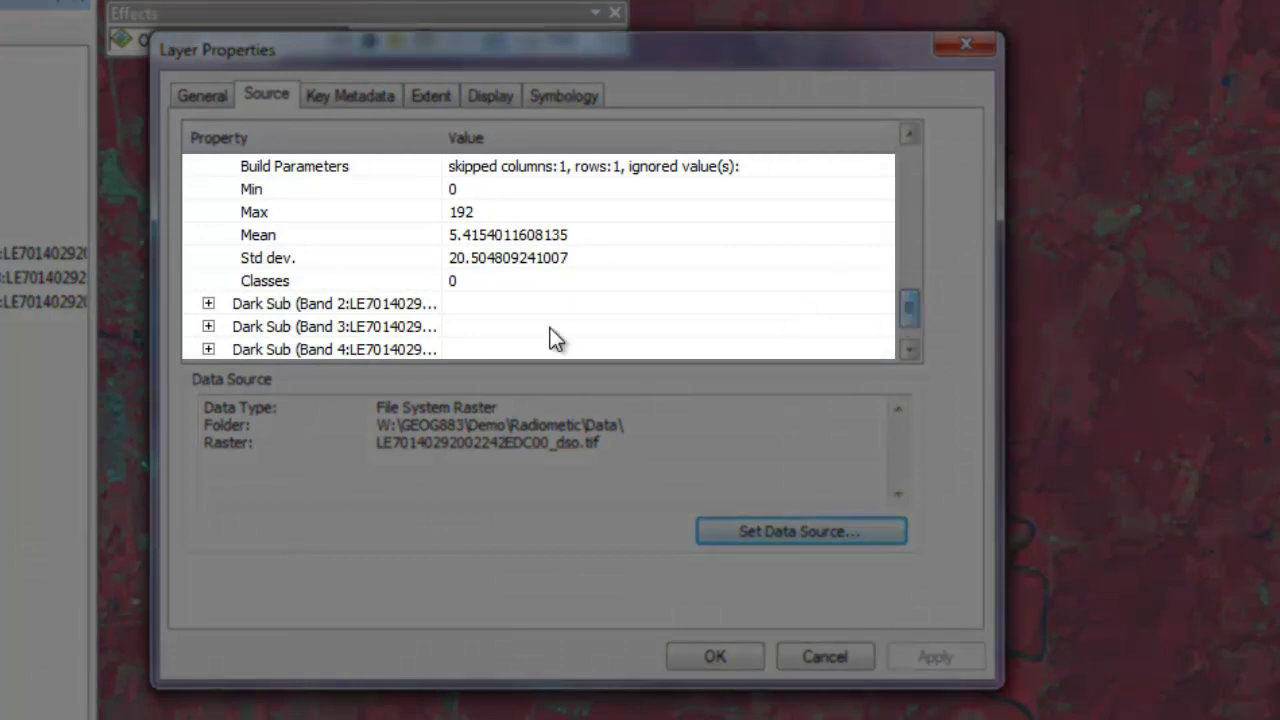
pyautogui.click(208, 304)
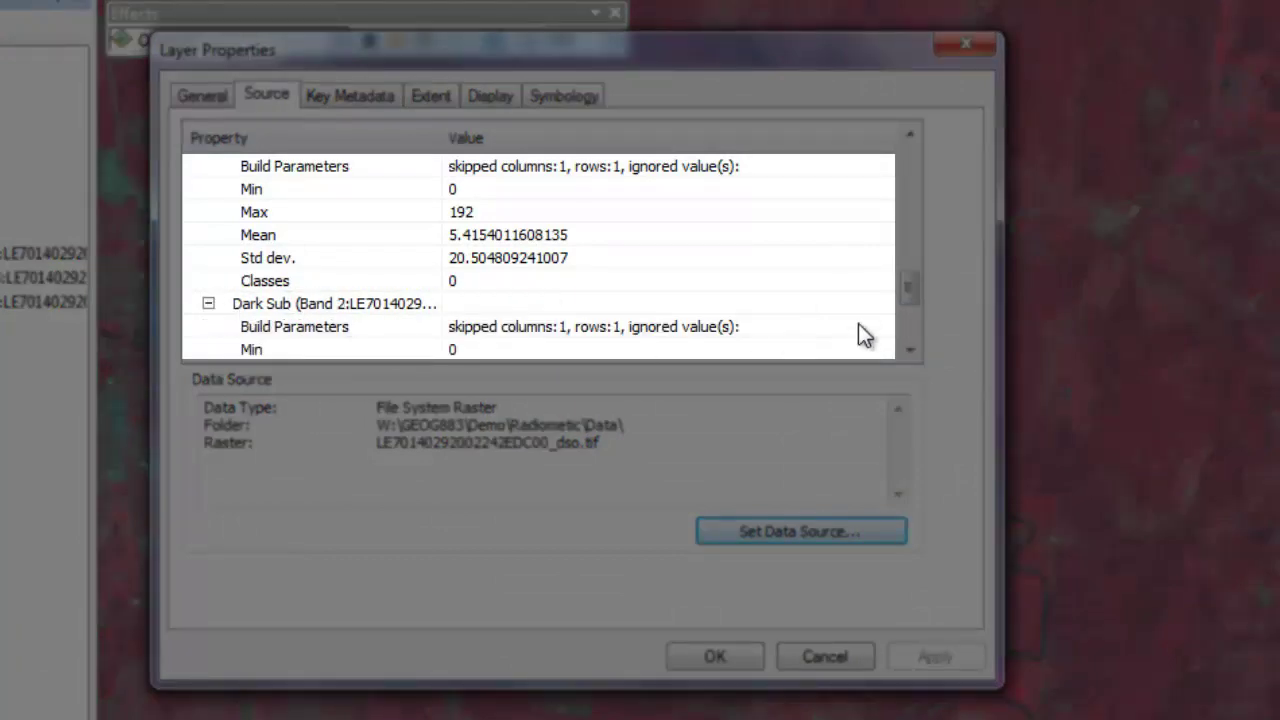
pyautogui.moveTo(912, 290); pyautogui.dragTo(912, 319)
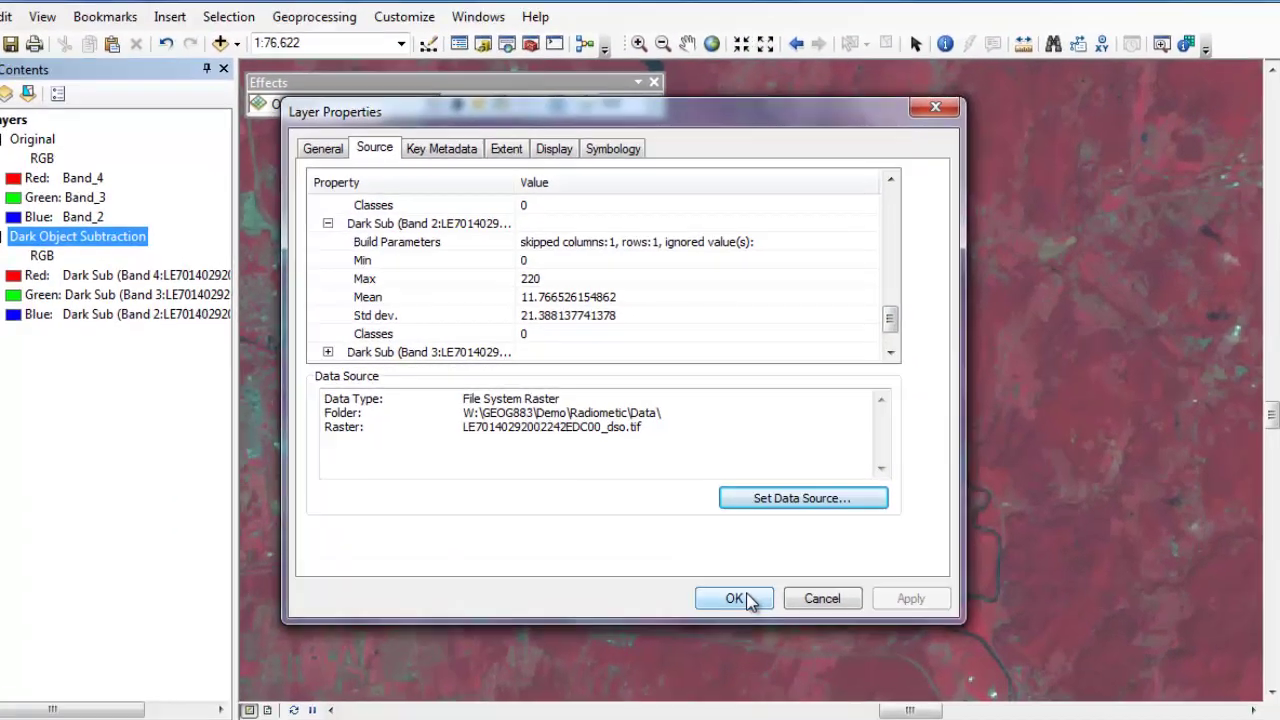
pyautogui.click(738, 598)
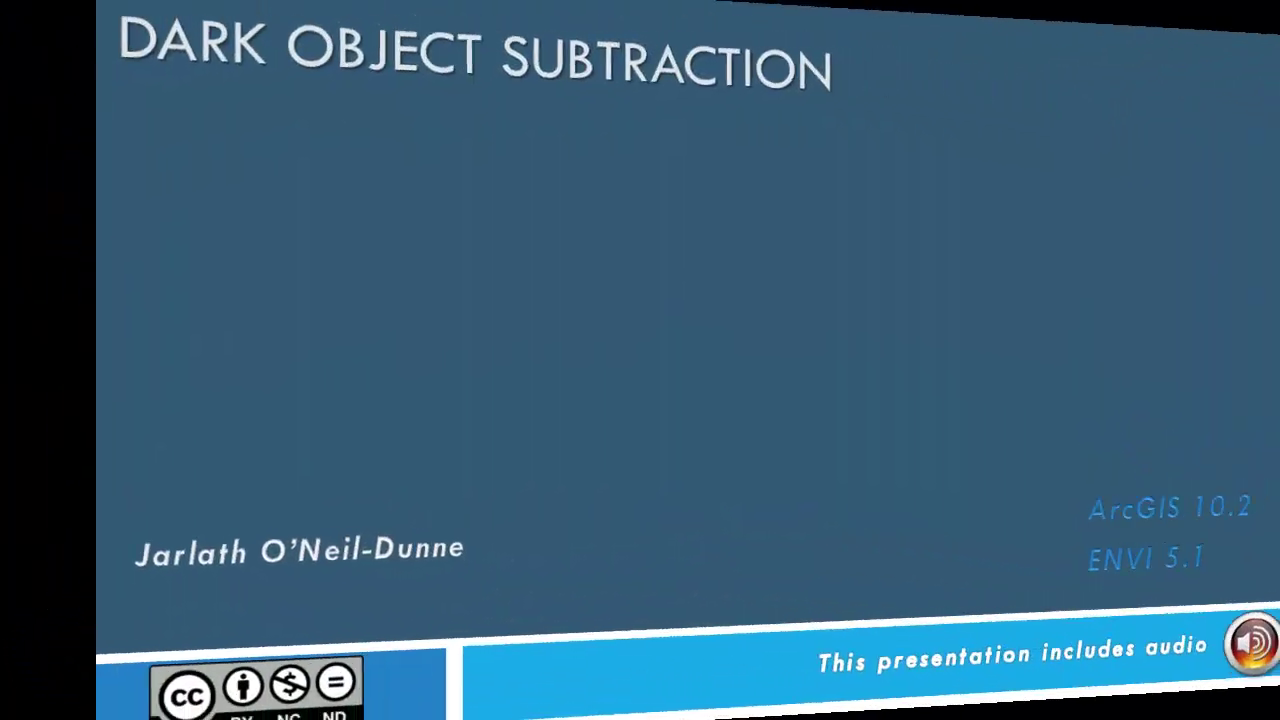